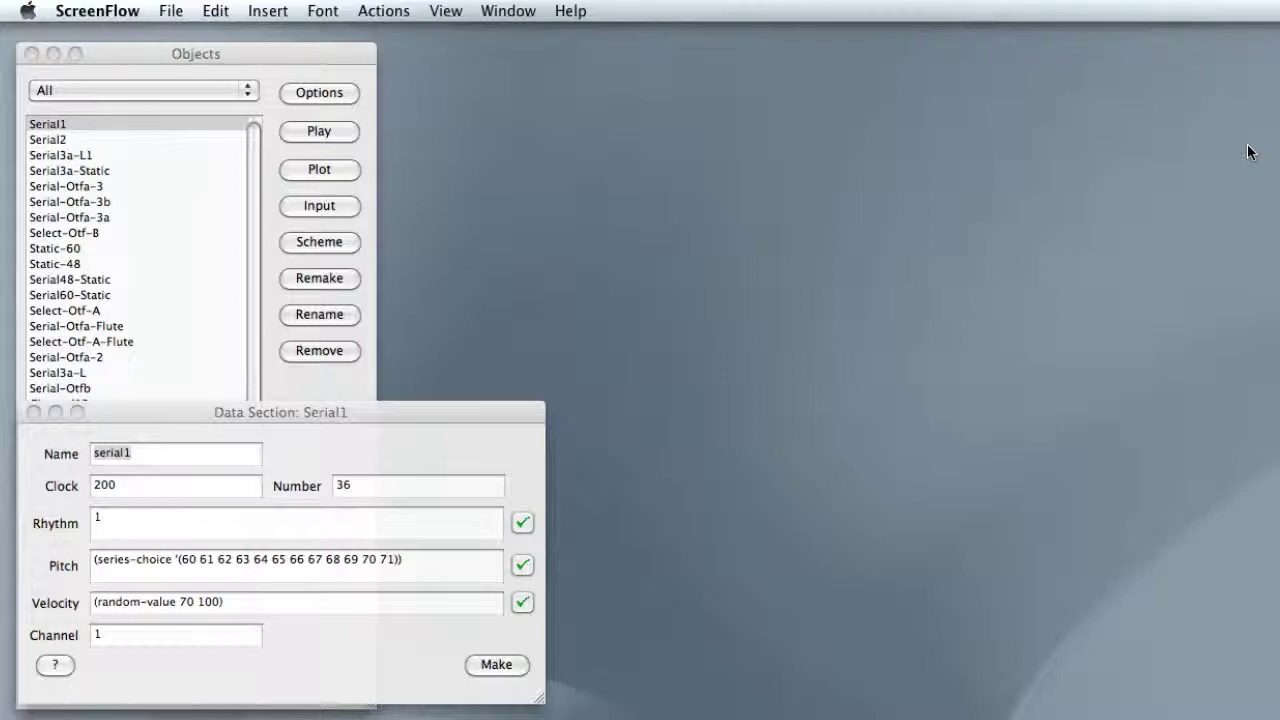
Examine the clock, number, rhythm, pitch, velocity and channel fields of the Serial1 data section
{"action": "left_click", "coordinate": [515, 445]}
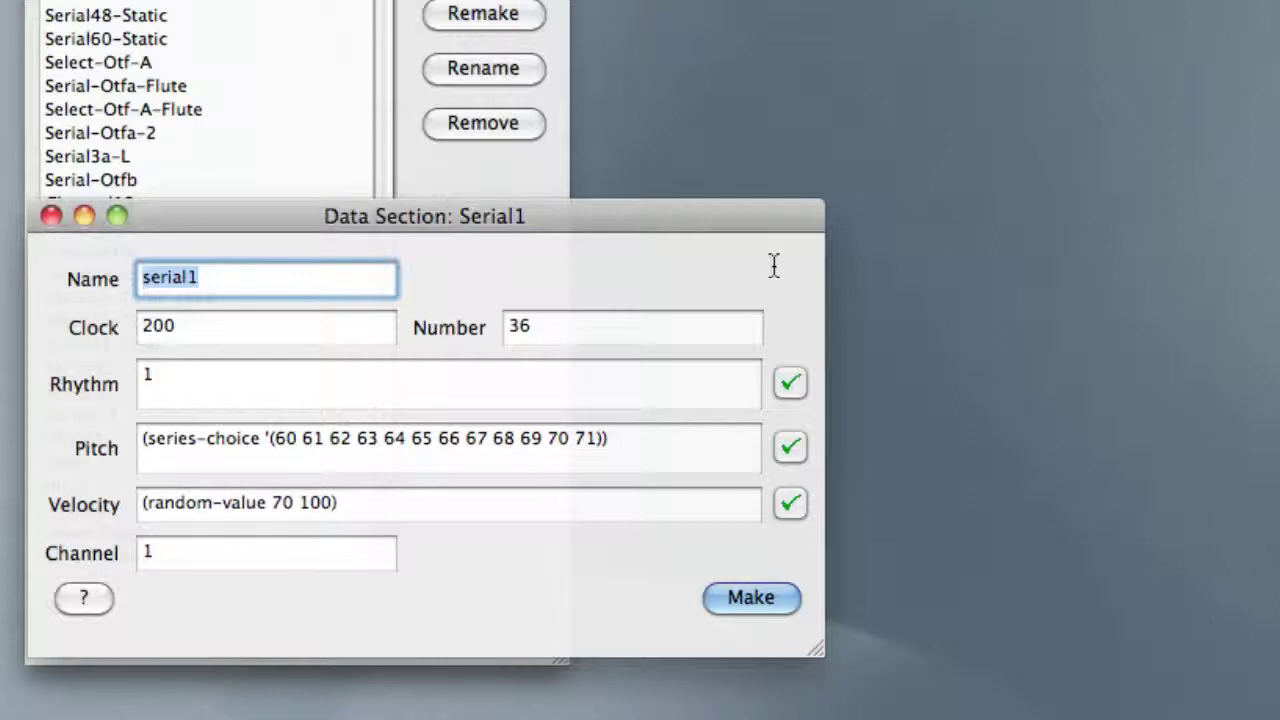
{"action": "left_click", "coordinate": [327, 341]}
{"action": "left_click", "coordinate": [309, 388]}
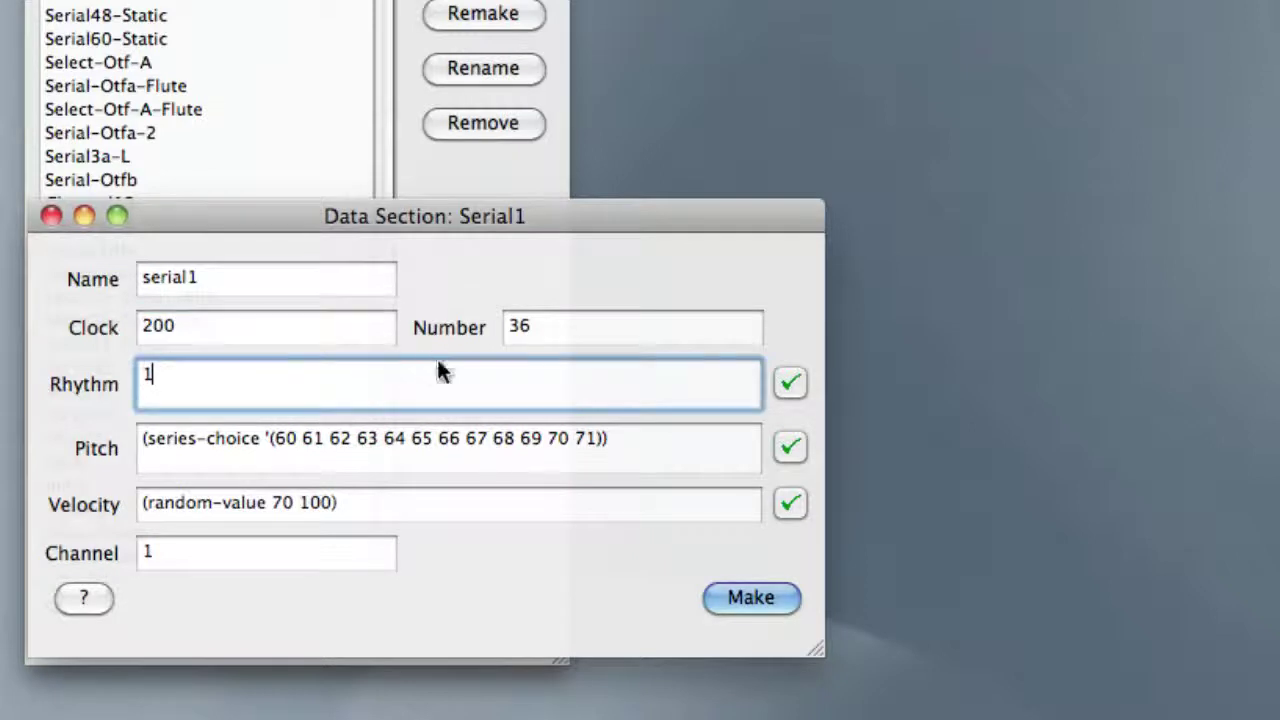
{"action": "left_click", "coordinate": [317, 334]}
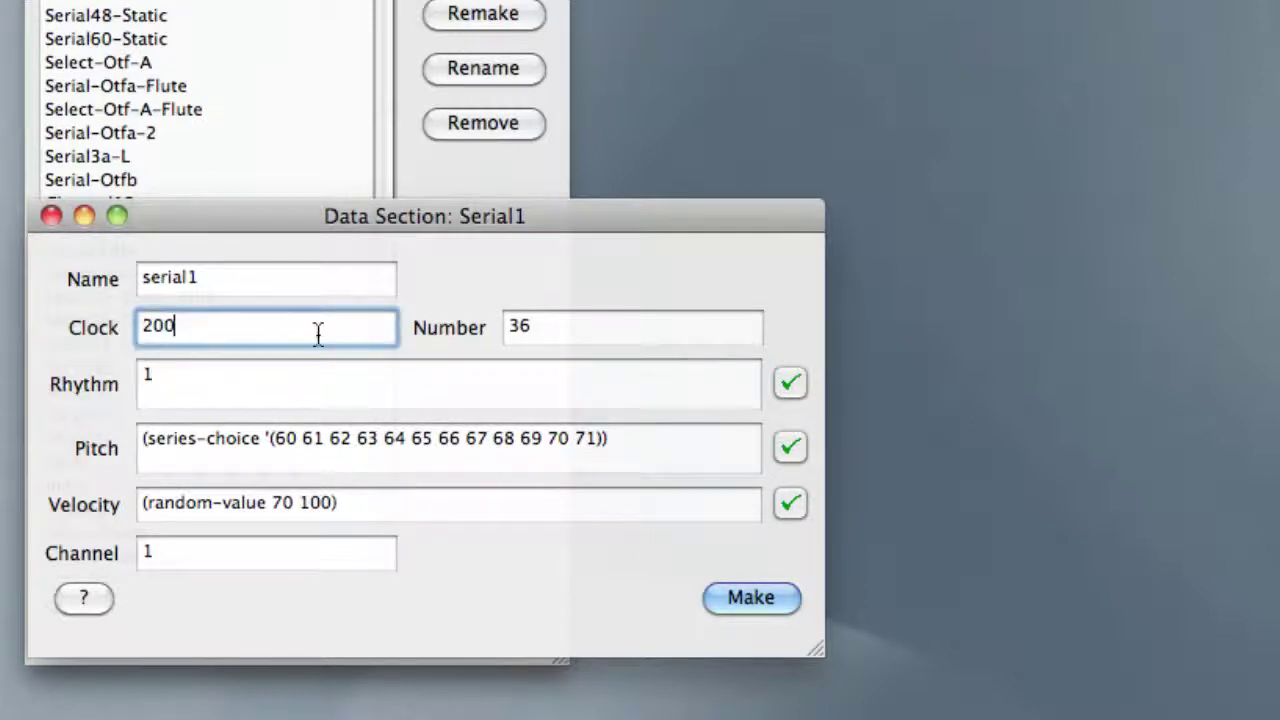
{"action": "left_click", "coordinate": [579, 332]}
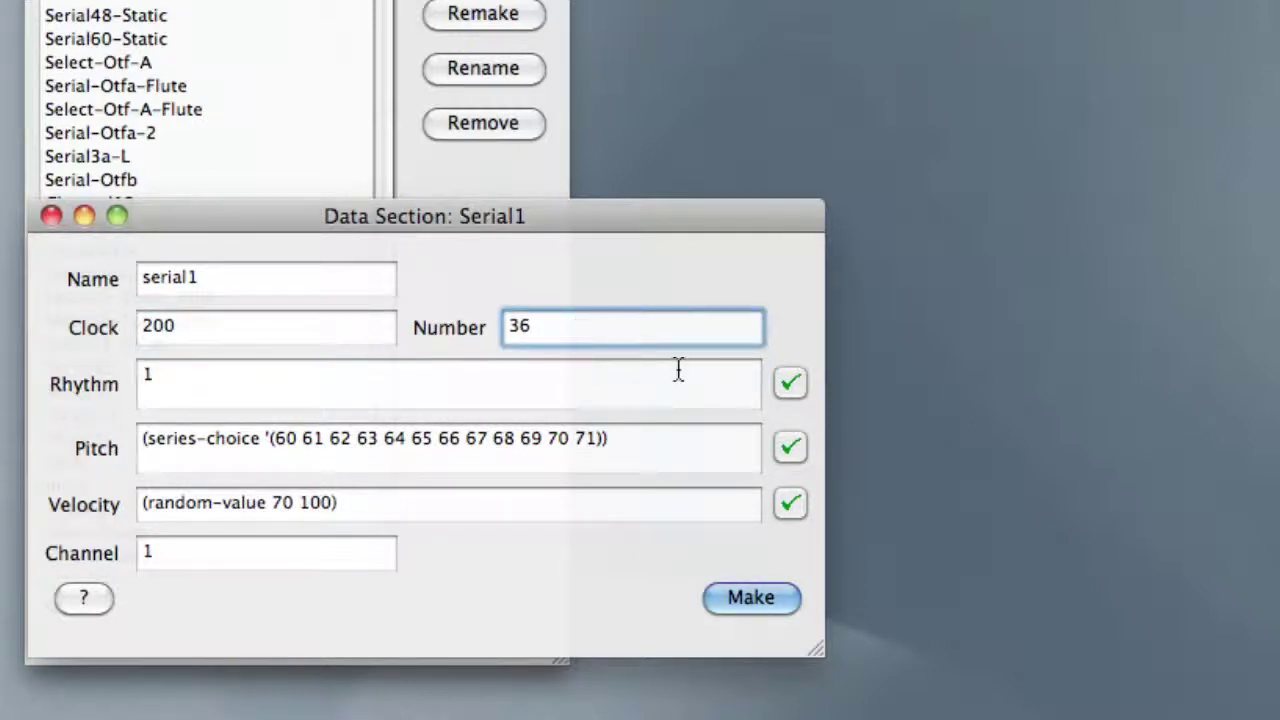
{"action": "left_click", "coordinate": [625, 450]}
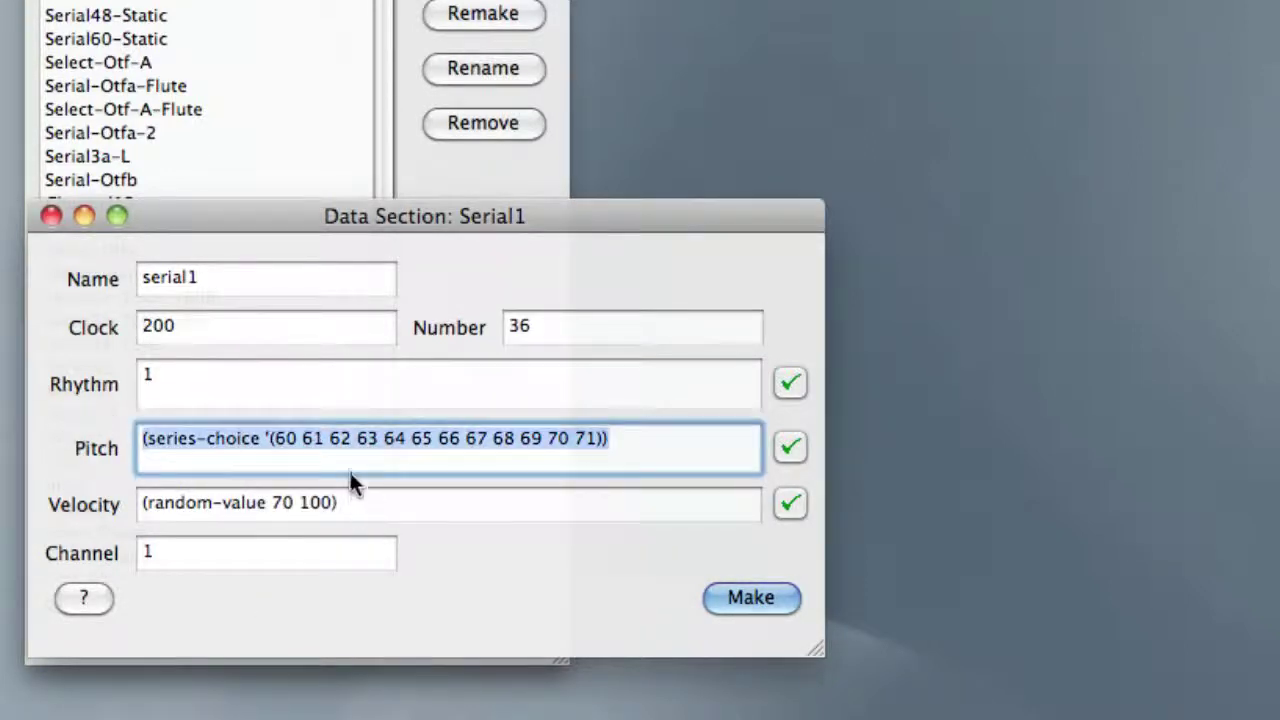
{"action": "left_click", "coordinate": [310, 450]}
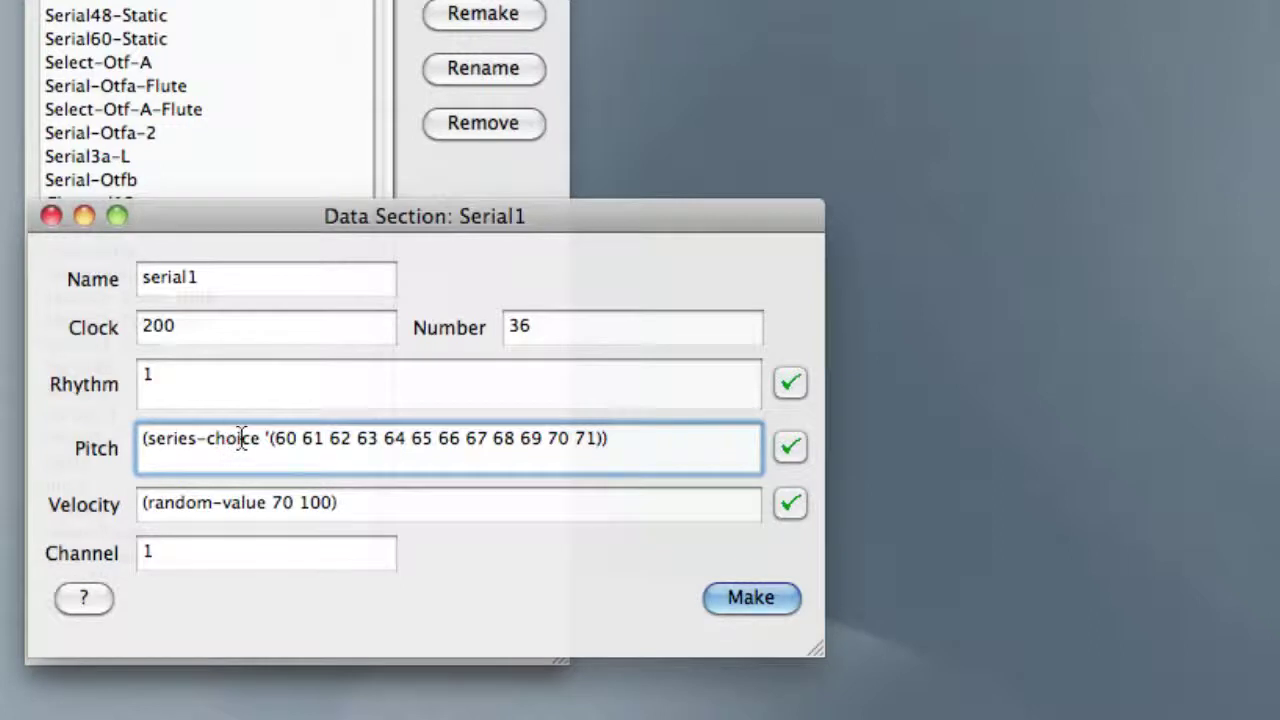
{"action": "mouse_move", "coordinate": [250, 440]}
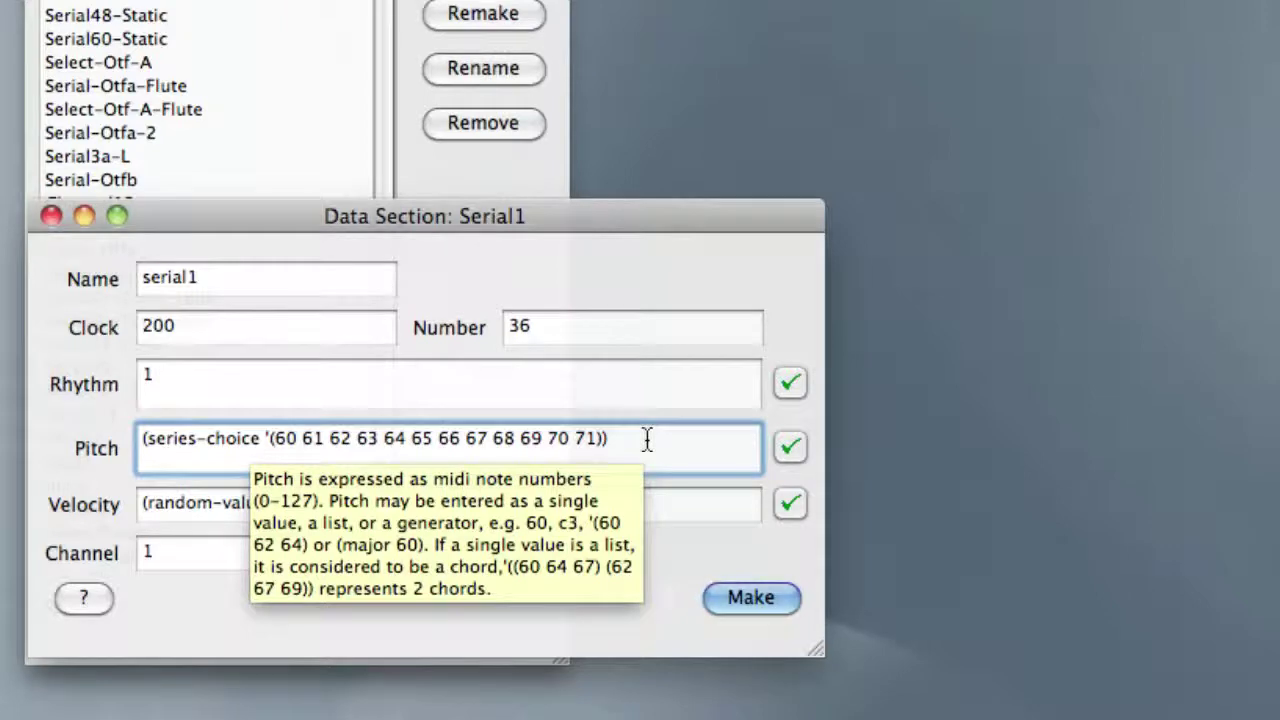
{"action": "mouse_move", "coordinate": [573, 497]}
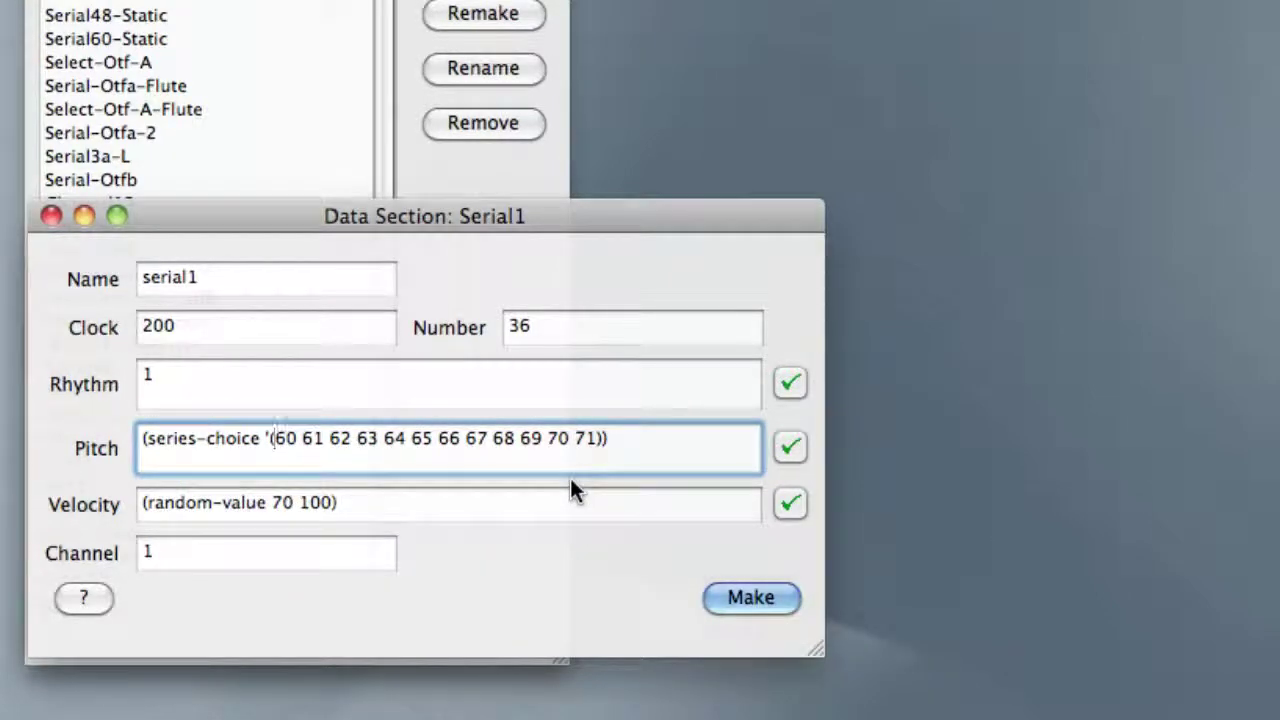
{"action": "left_click", "coordinate": [541, 505]}
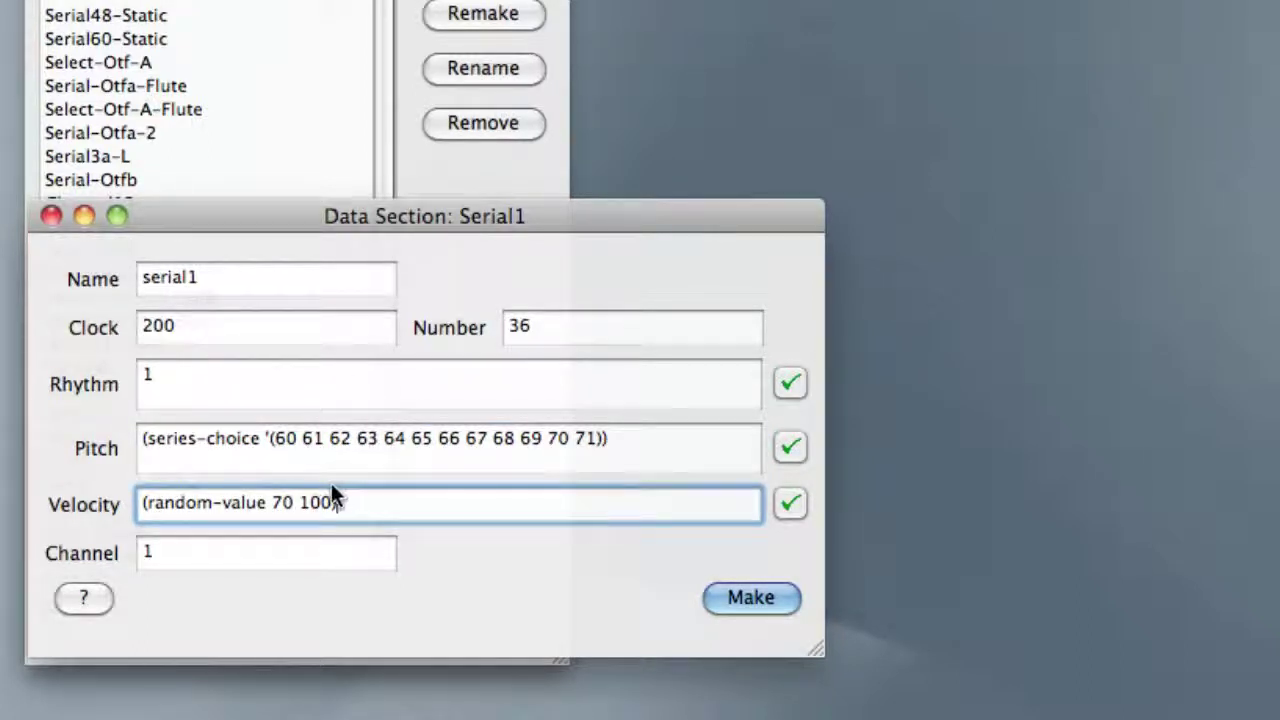
{"action": "left_click", "coordinate": [324, 550]}
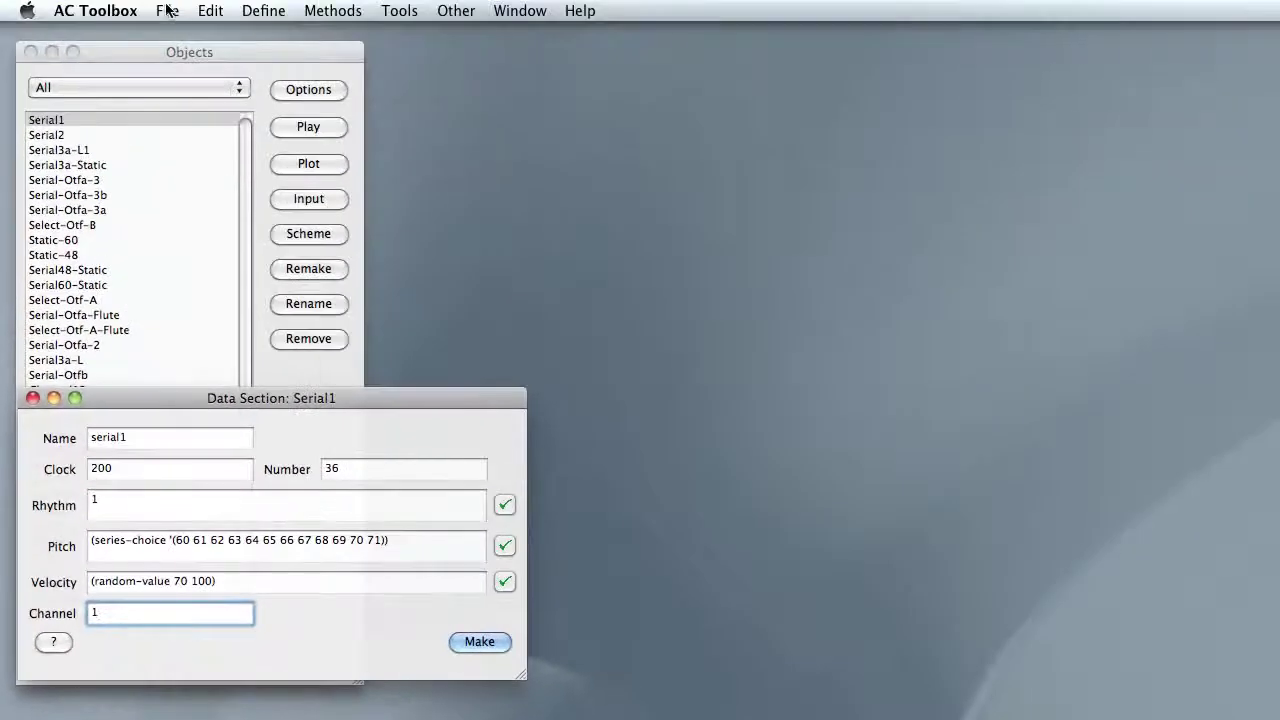
Check the input and output devices in the Midi Setup, leaving them as they are
{"action": "left_click", "coordinate": [167, 10]}
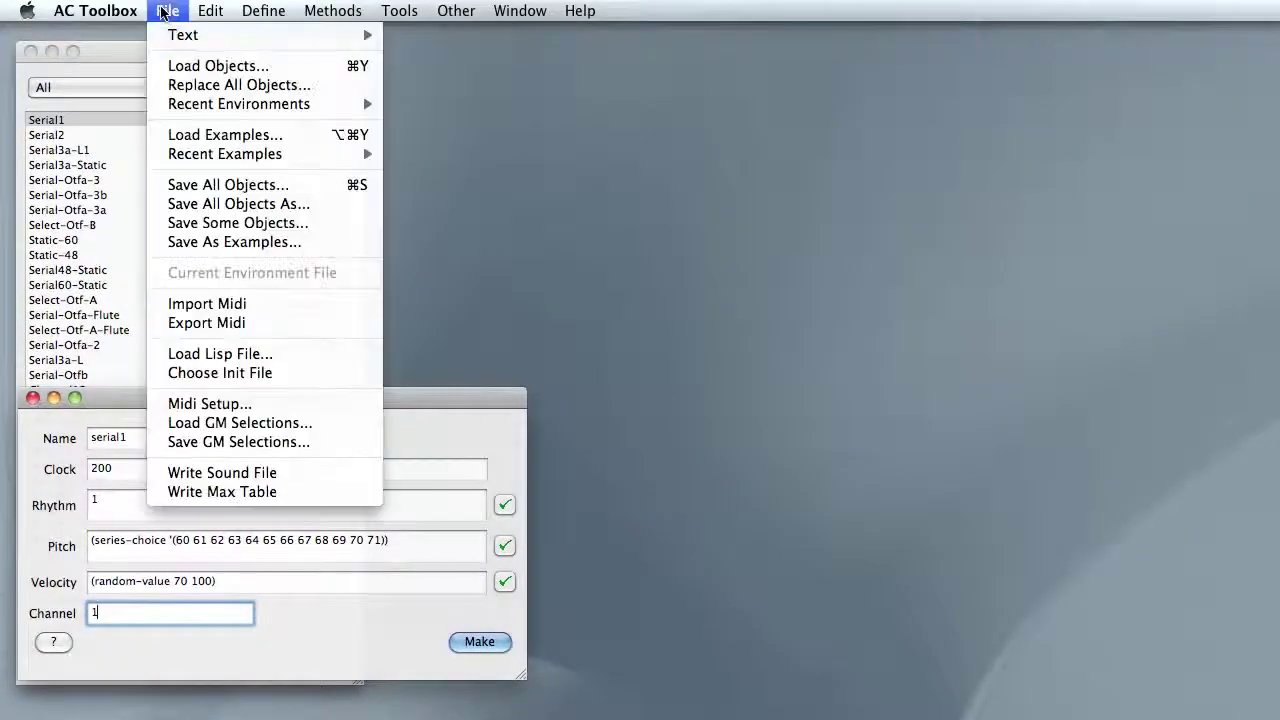
{"action": "left_click", "coordinate": [205, 403]}
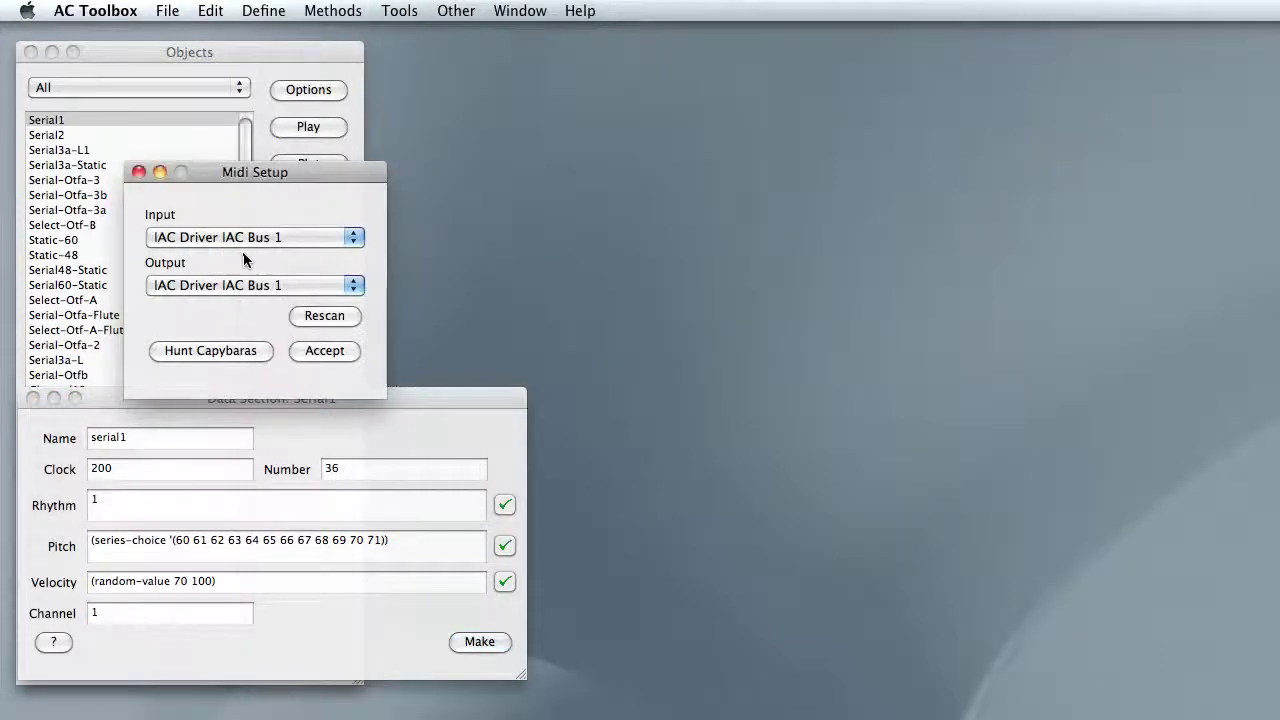
{"action": "left_click", "coordinate": [138, 173]}
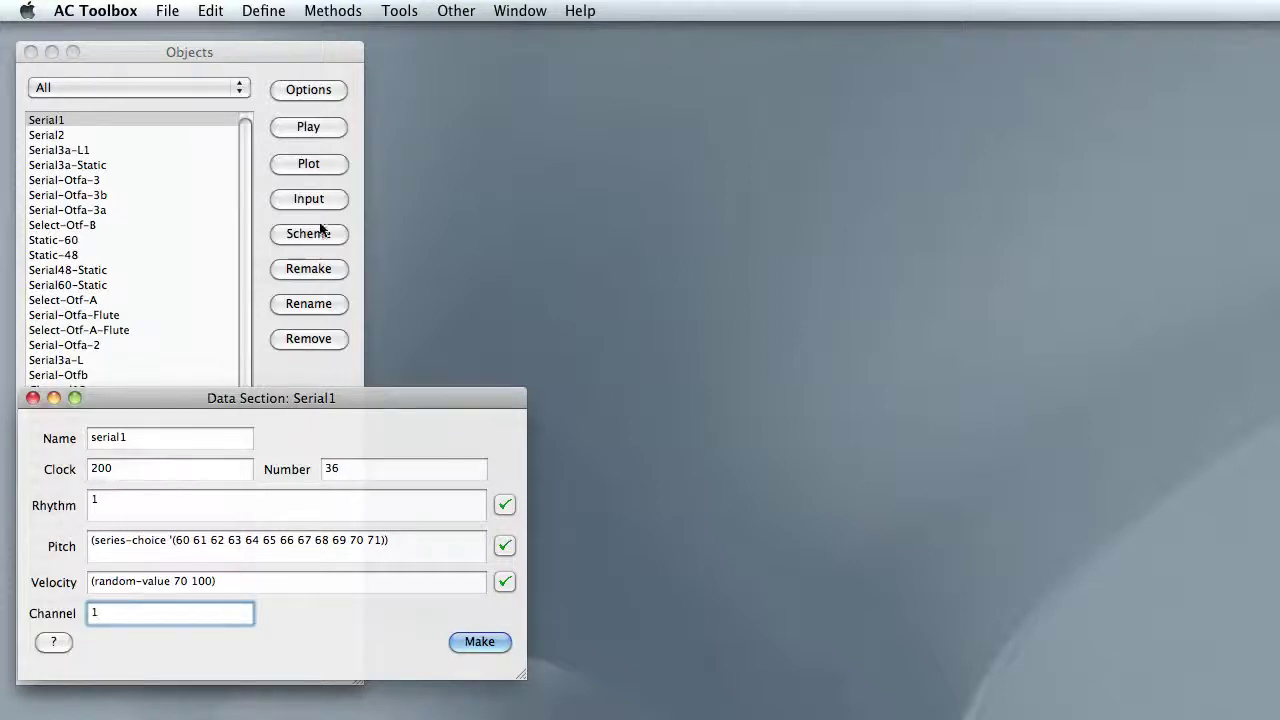
Plot Serial1 as a piano roll and play the section while viewing its plot
{"action": "left_click", "coordinate": [319, 166]}
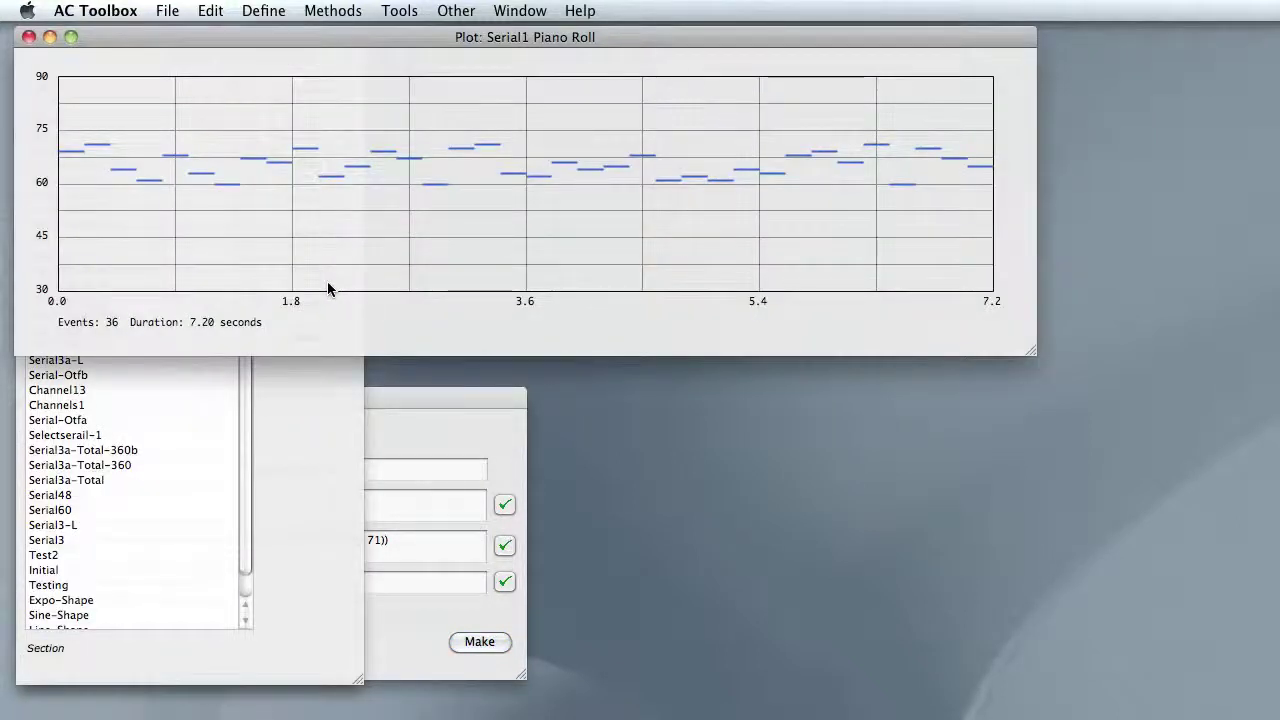
{"action": "left_click", "coordinate": [278, 402]}
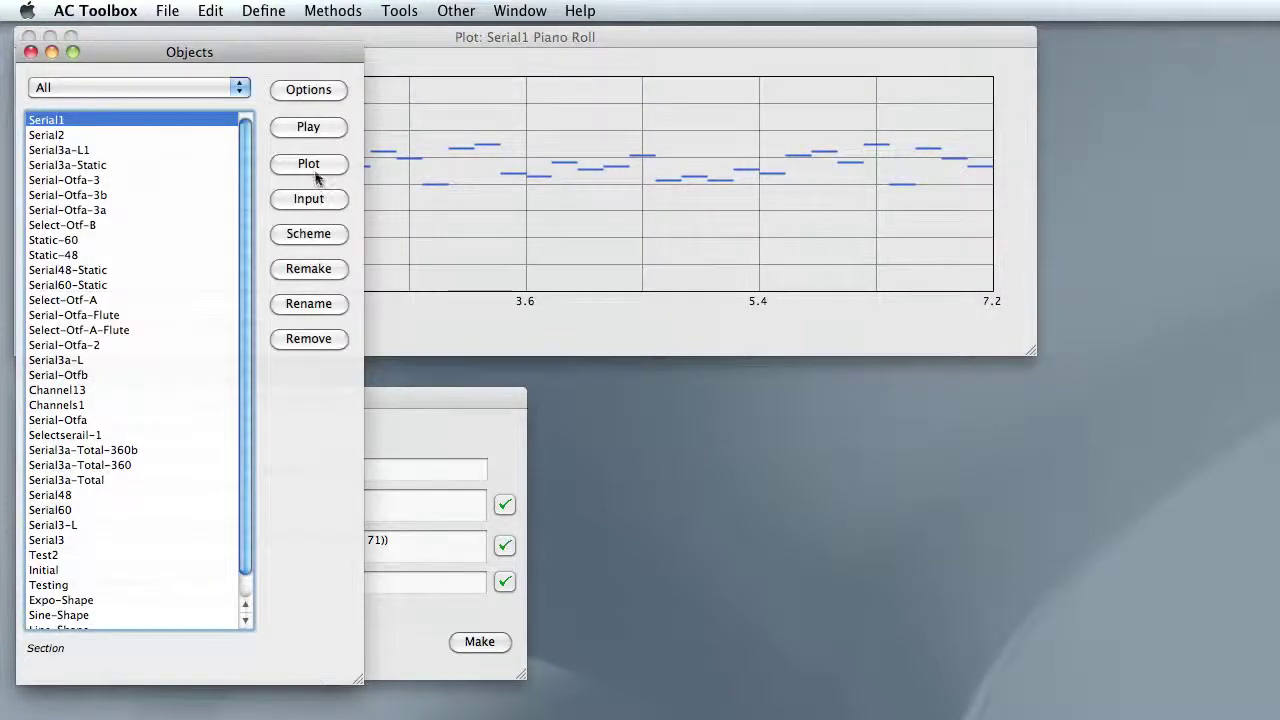
{"action": "left_click", "coordinate": [306, 130]}
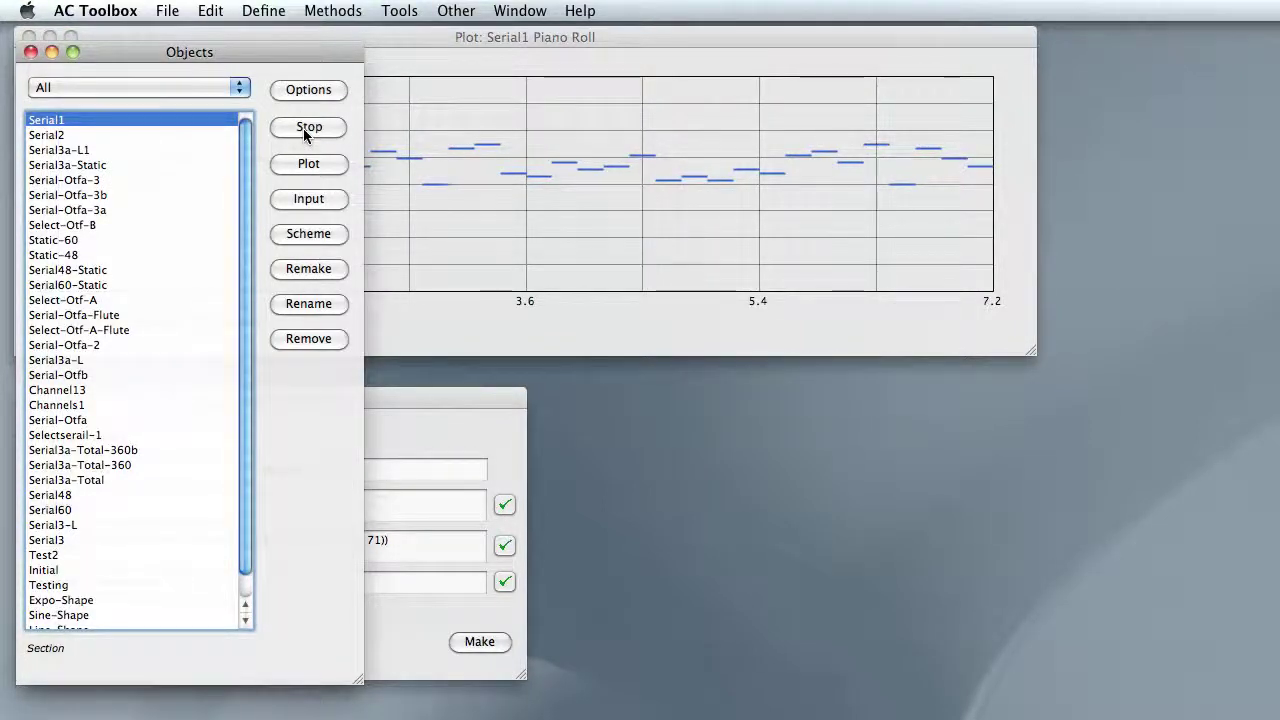
{"action": "left_click", "coordinate": [461, 146]}
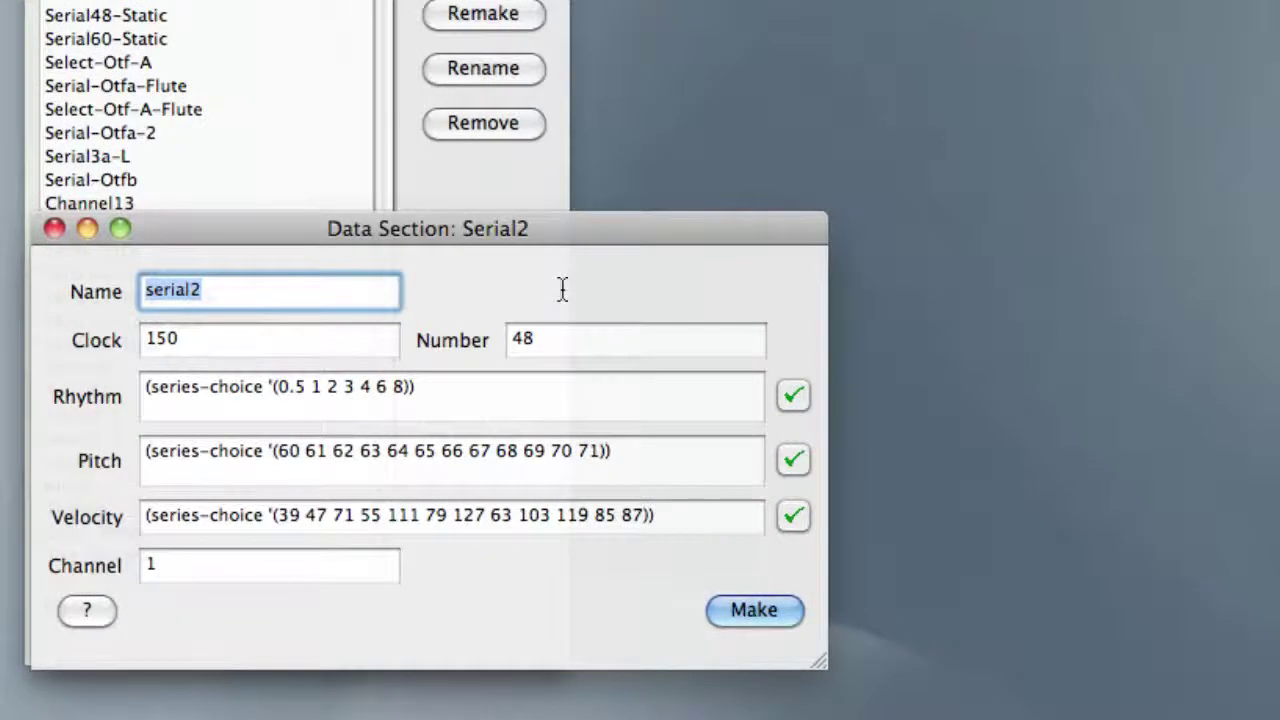
Examine the series-choice rhythm expression and the list of velocity values in the Serial2 data section
{"action": "left_click", "coordinate": [443, 391]}
{"action": "left_click", "coordinate": [320, 389]}
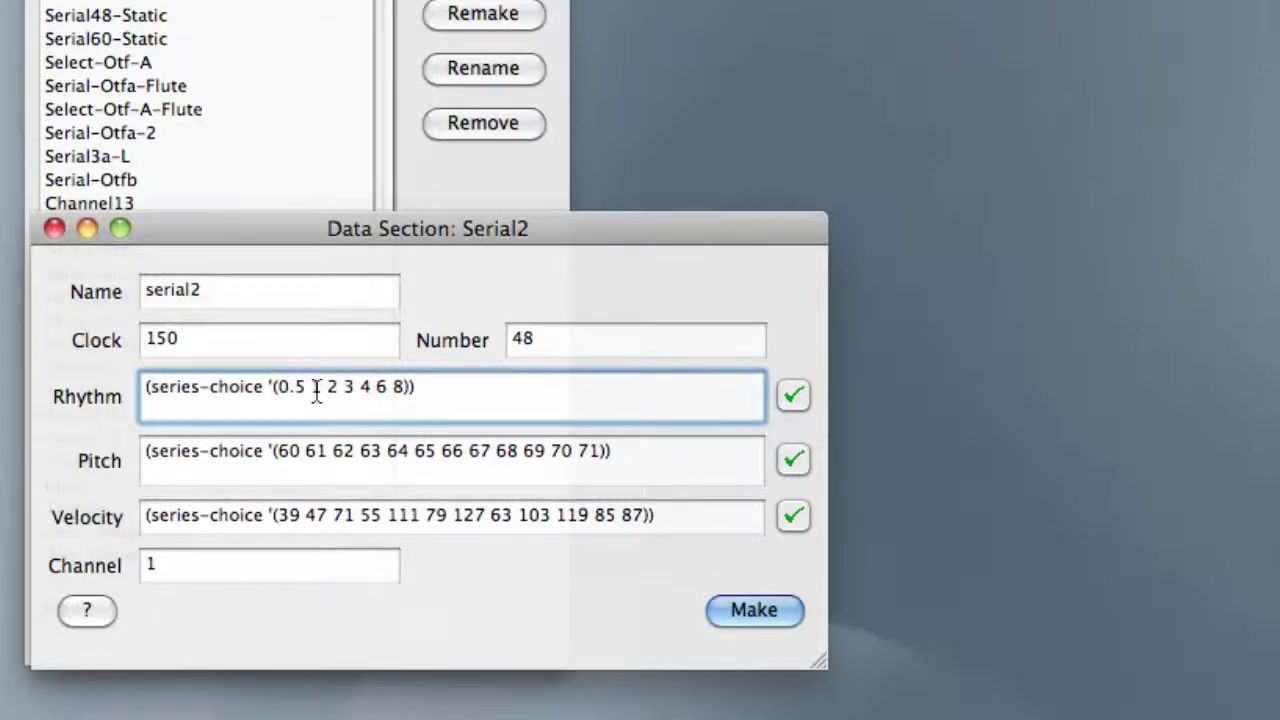
{"action": "mouse_move", "coordinate": [316, 392]}
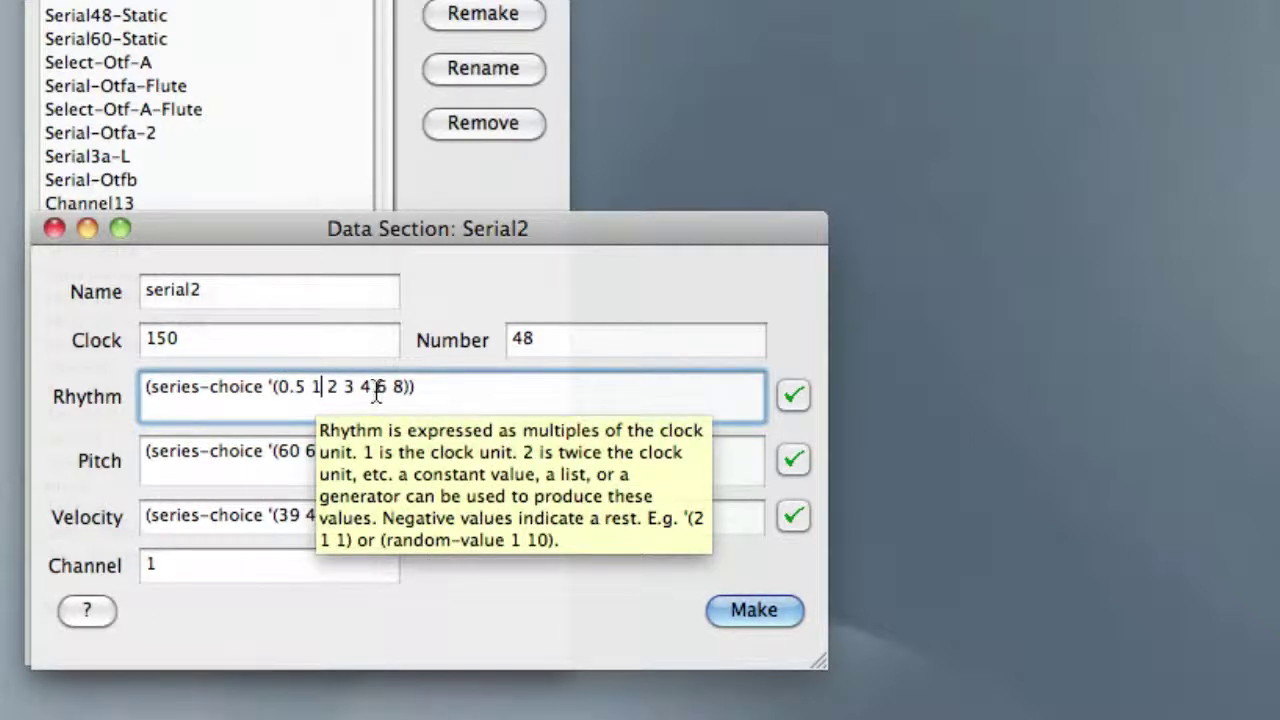
{"action": "left_click", "coordinate": [191, 530]}
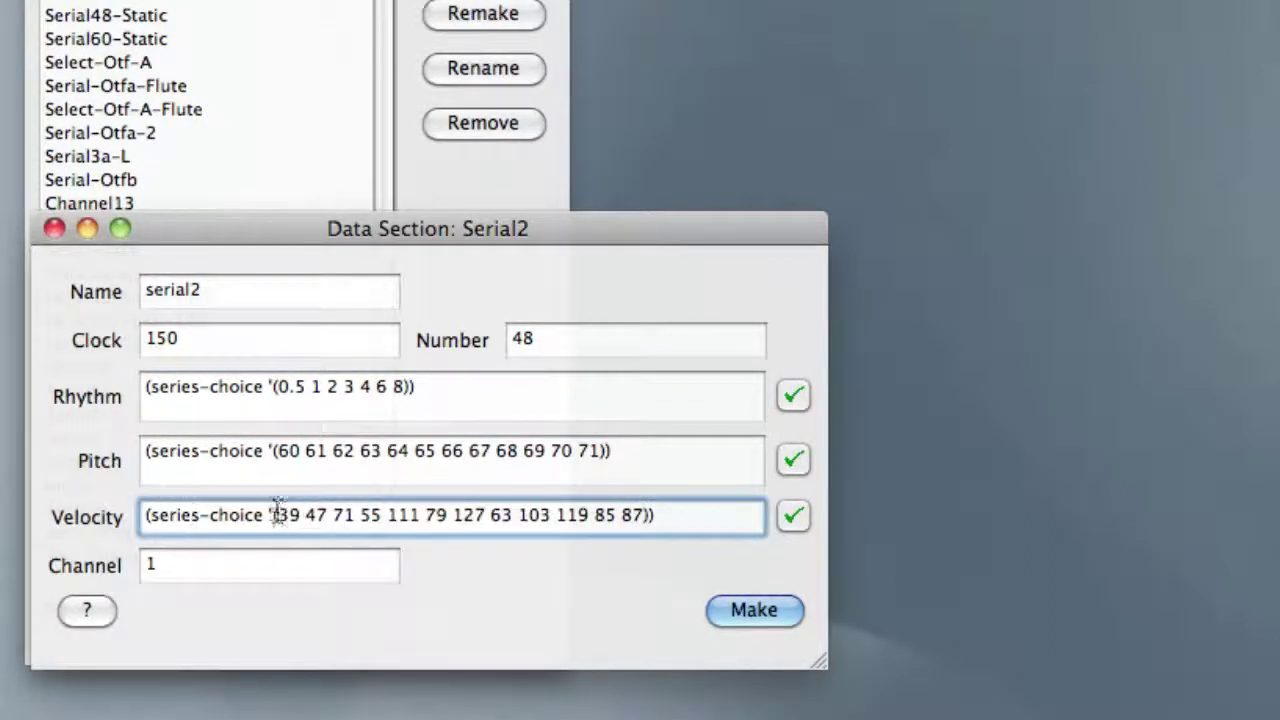
{"action": "left_click_drag", "start_coordinate": [279, 515], "coordinate": [648, 515]}
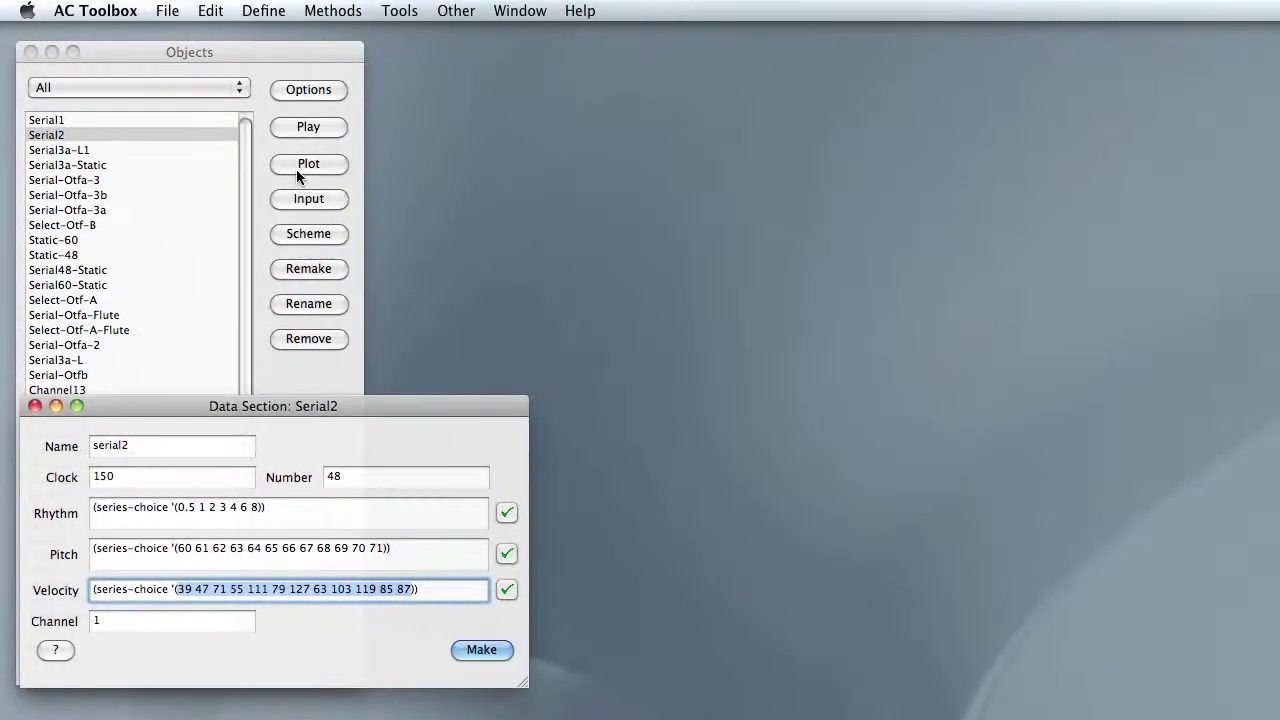
Plot Serial2 as a piano roll and play the section while viewing its plot
{"action": "left_click", "coordinate": [296, 166]}
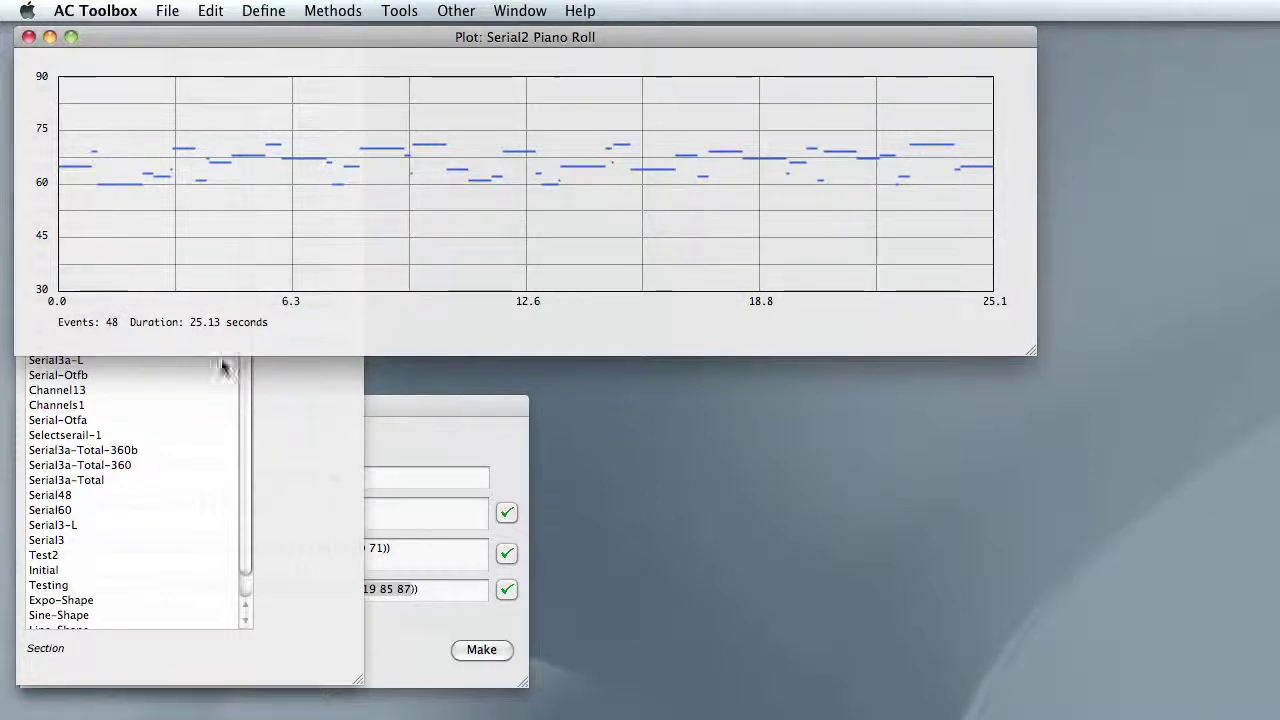
{"action": "left_click", "coordinate": [283, 408]}
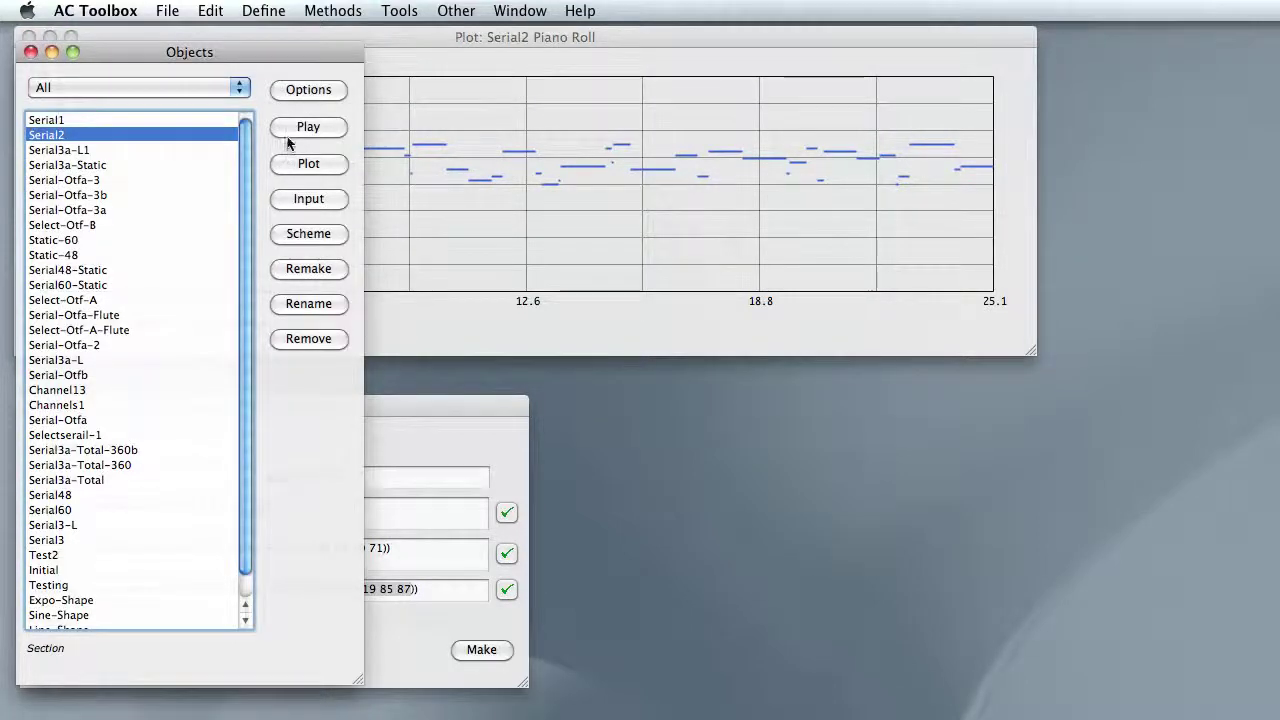
{"action": "left_click", "coordinate": [289, 129]}
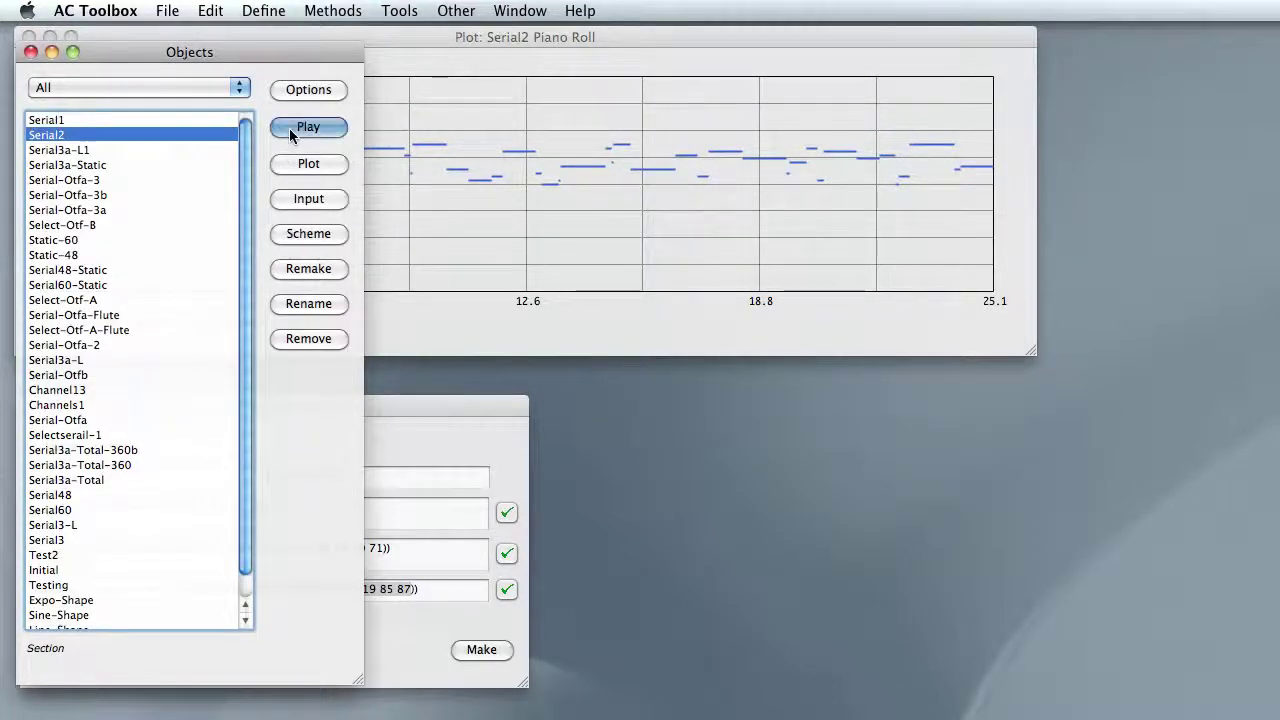
{"action": "left_click", "coordinate": [434, 310]}
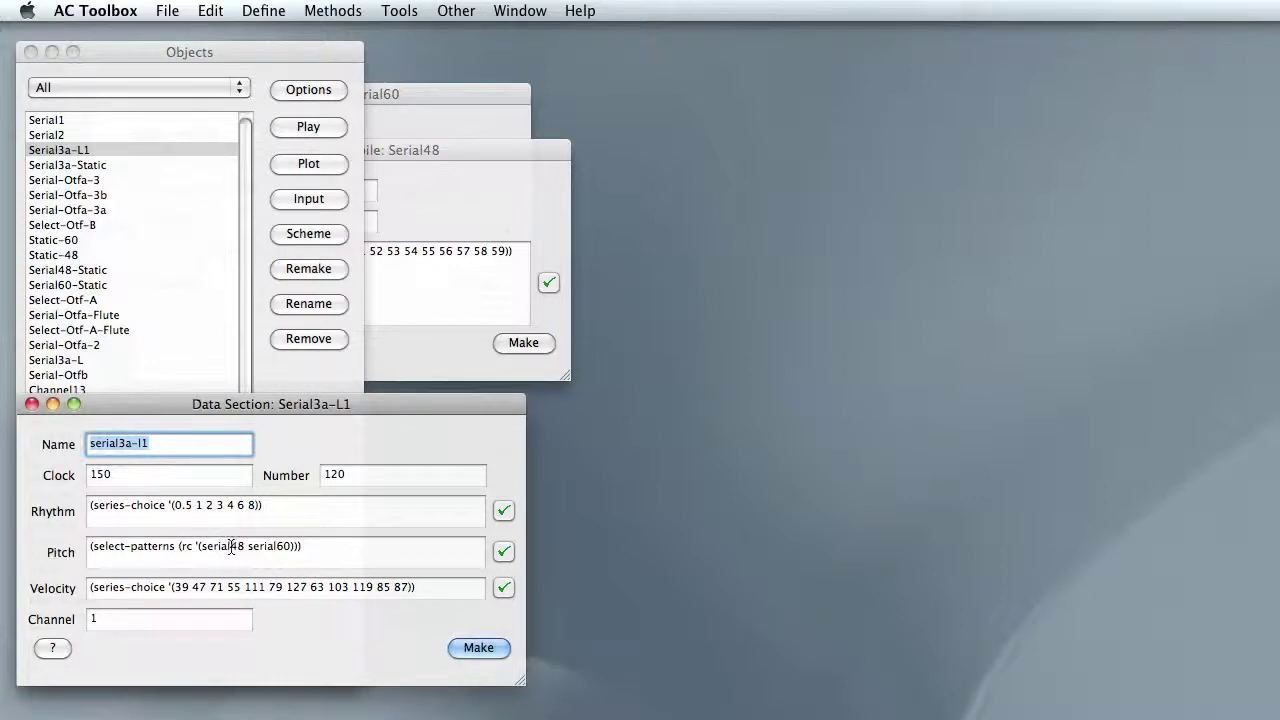
Examine the Serial48 and Serial60 stockpile generators and the select-patterns pitch expression that uses them in the Serial3a-L1 data section
{"action": "left_click", "coordinate": [476, 207]}
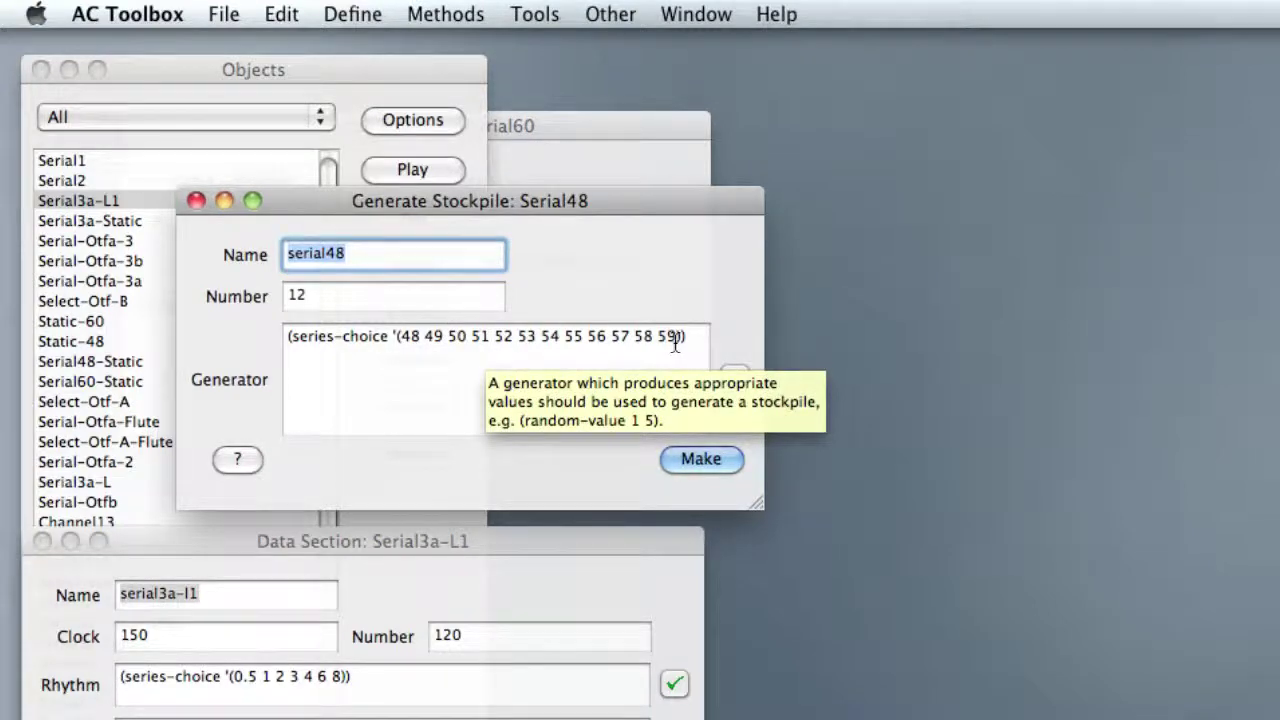
{"action": "left_click", "coordinate": [625, 128]}
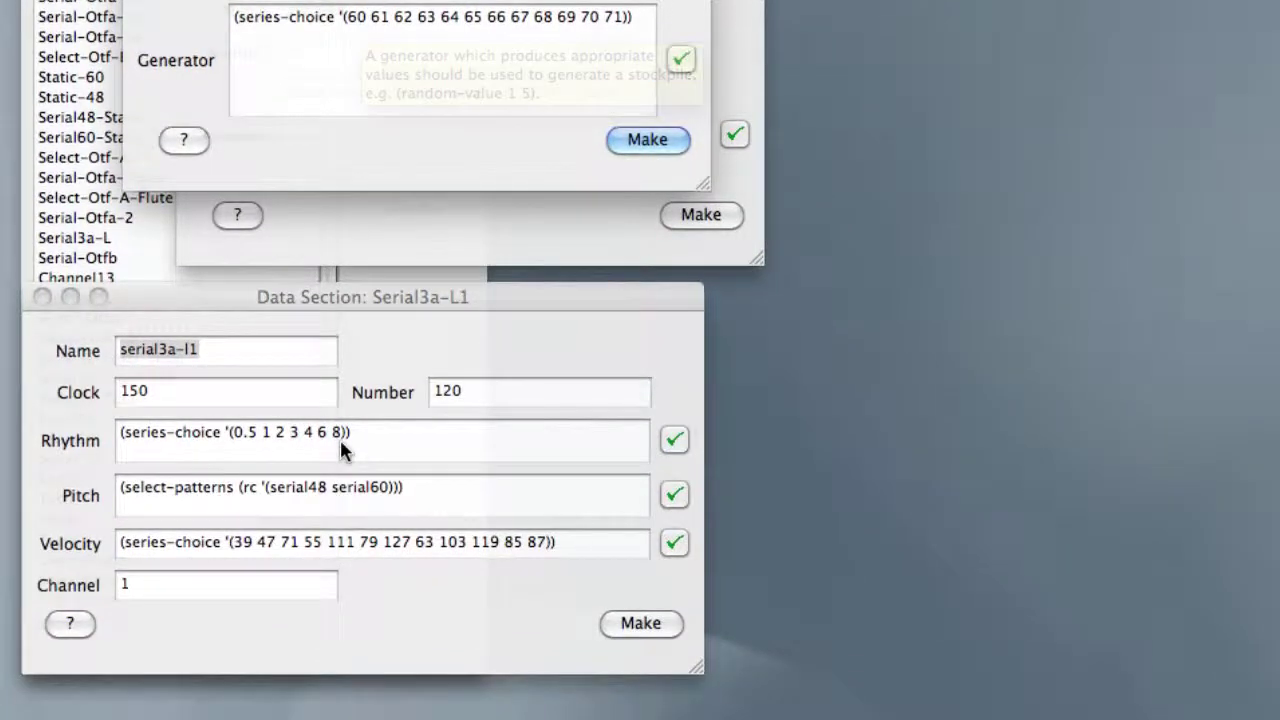
{"action": "left_click", "coordinate": [340, 441]}
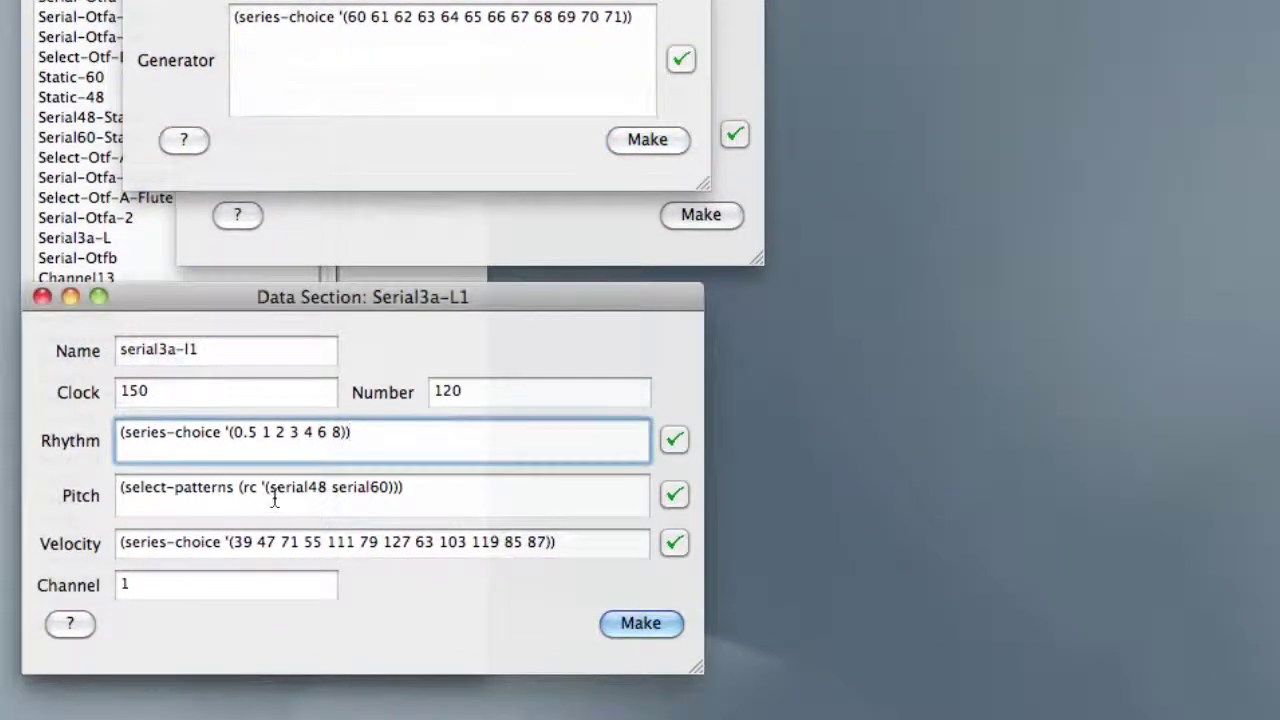
{"action": "left_click", "coordinate": [273, 490]}
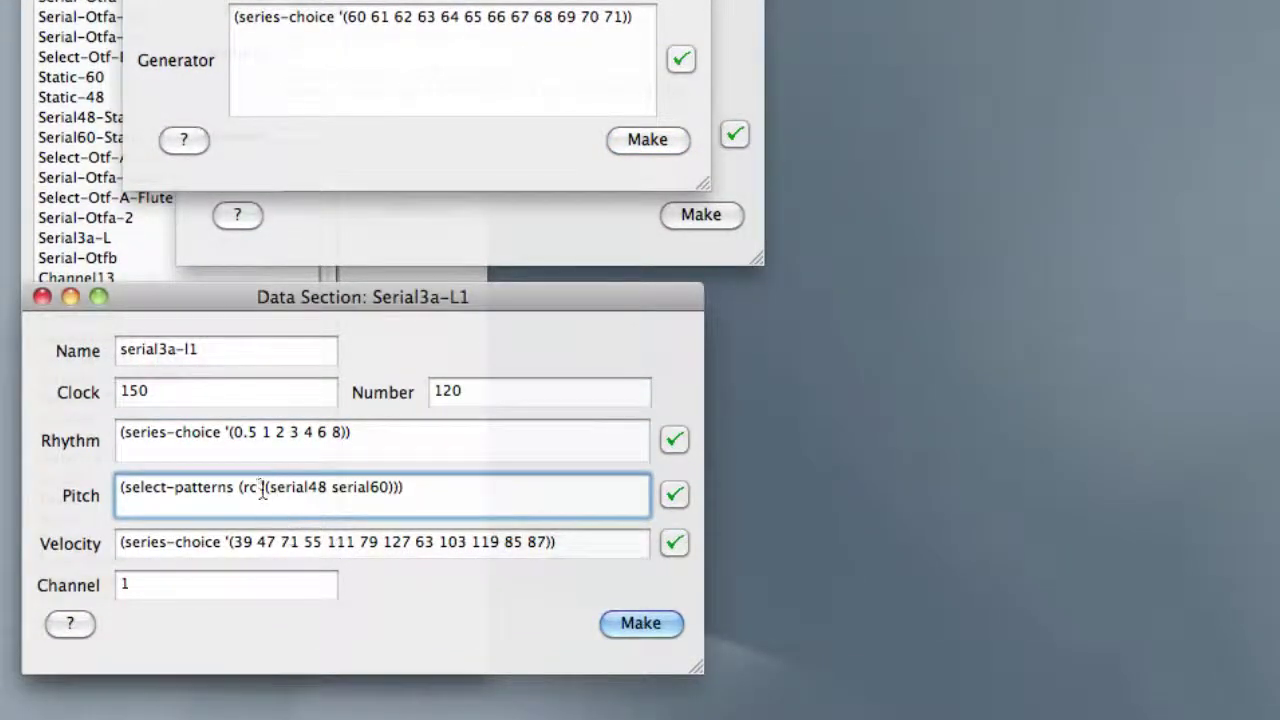
{"action": "left_click", "coordinate": [296, 490]}
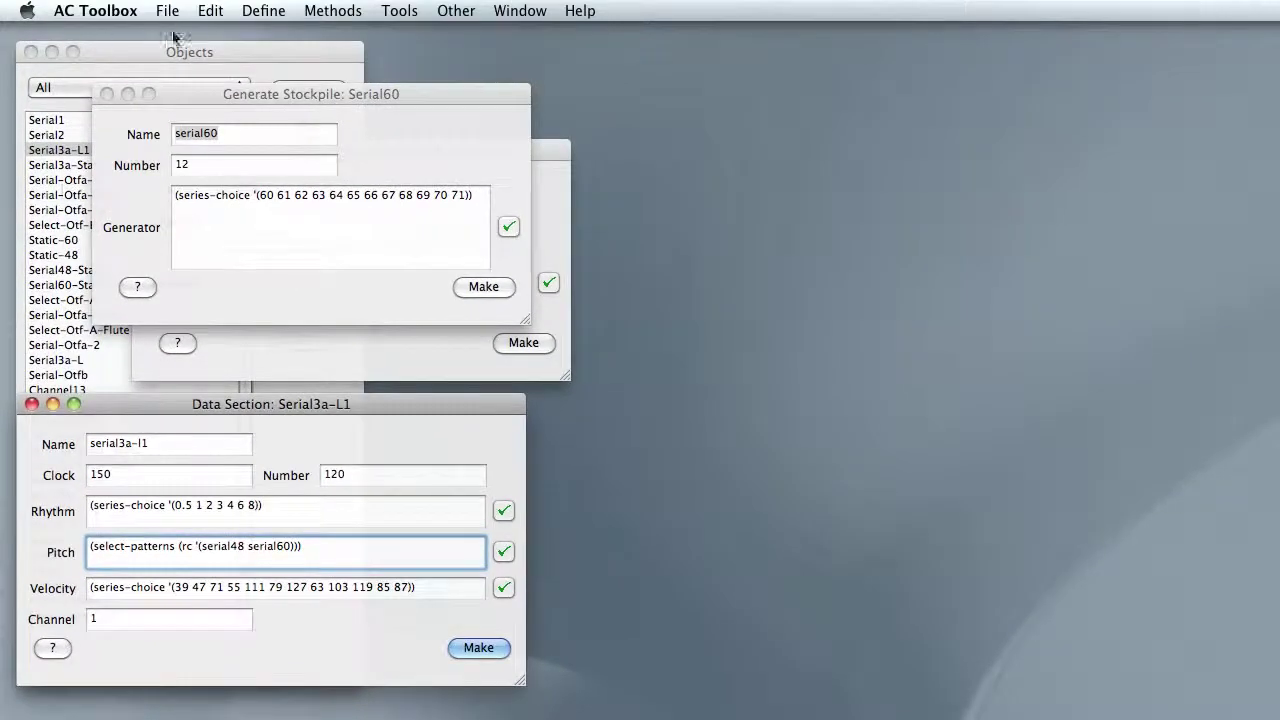
Plot Serial3a-L1 as a piano roll and play the section while viewing its plot
{"action": "left_click", "coordinate": [176, 52]}
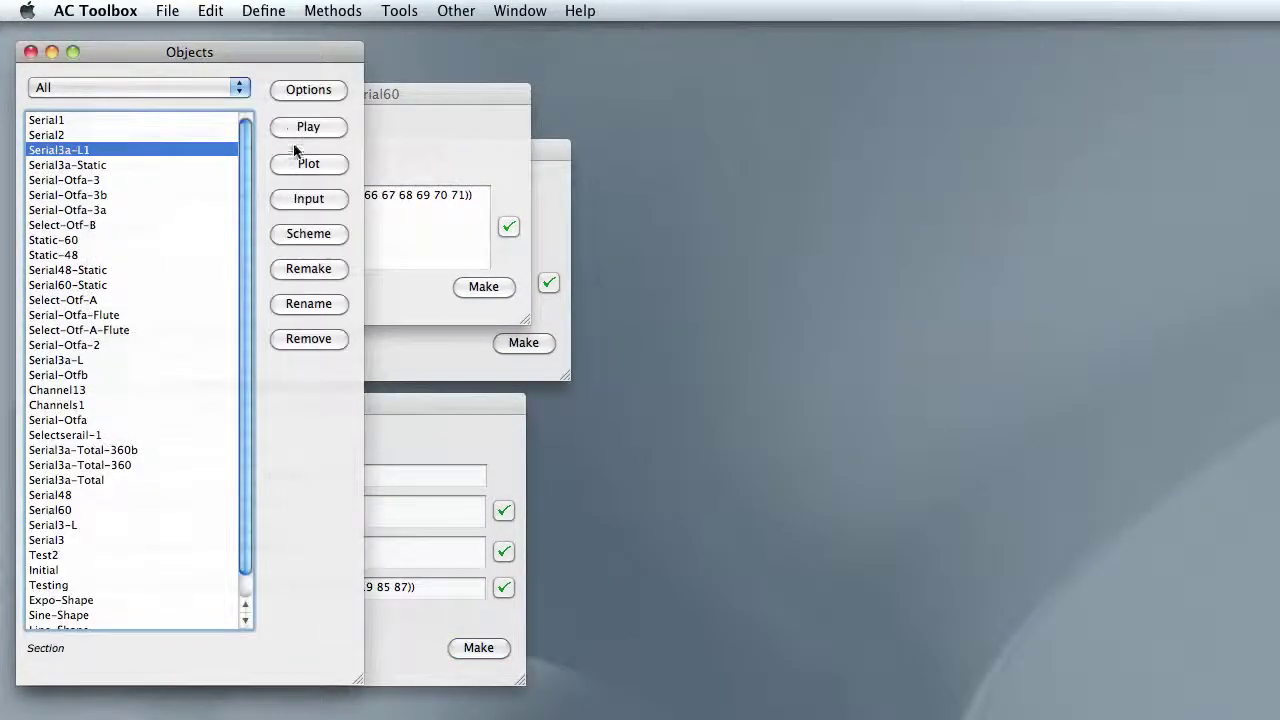
{"action": "left_click", "coordinate": [309, 162]}
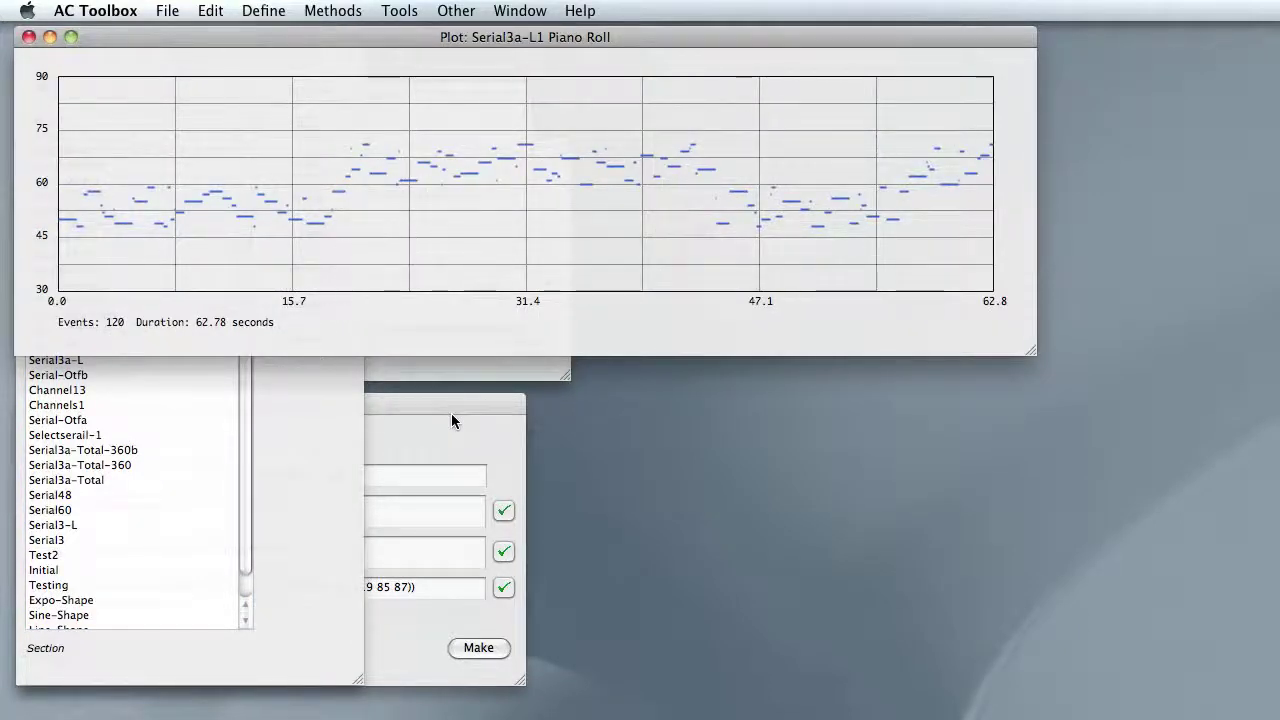
{"action": "left_click", "coordinate": [299, 378]}
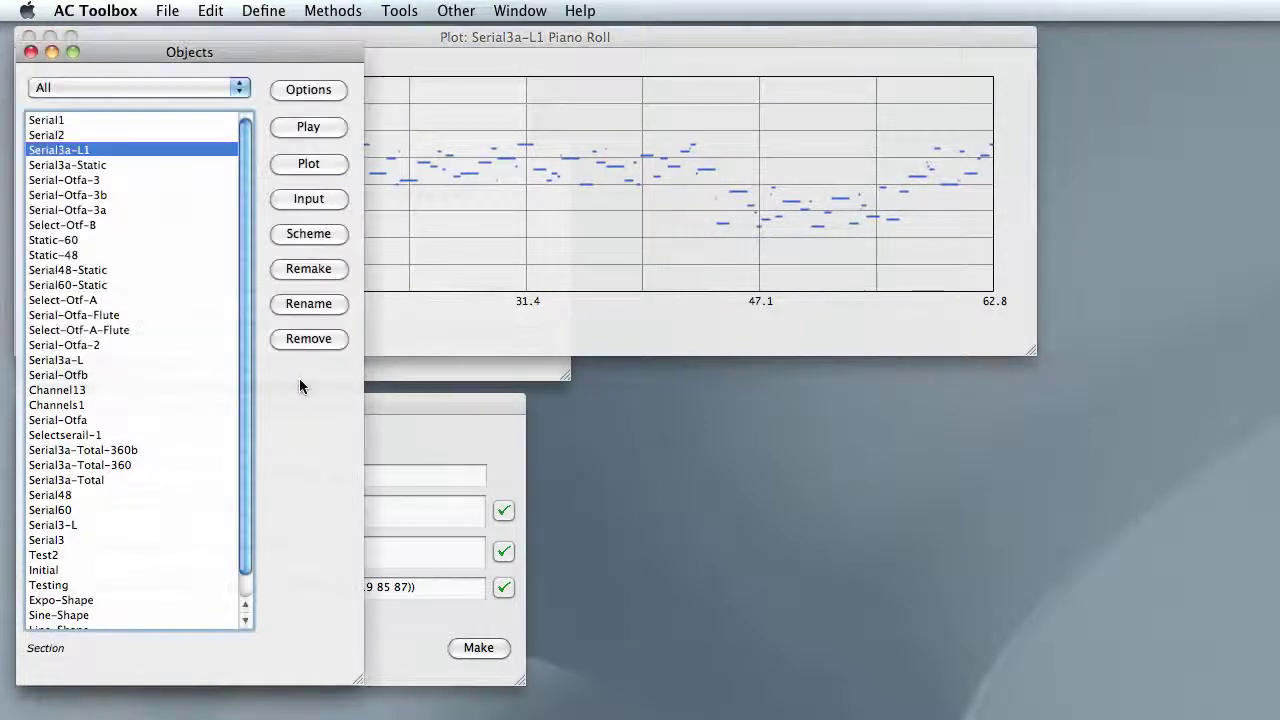
{"action": "left_click", "coordinate": [305, 127]}
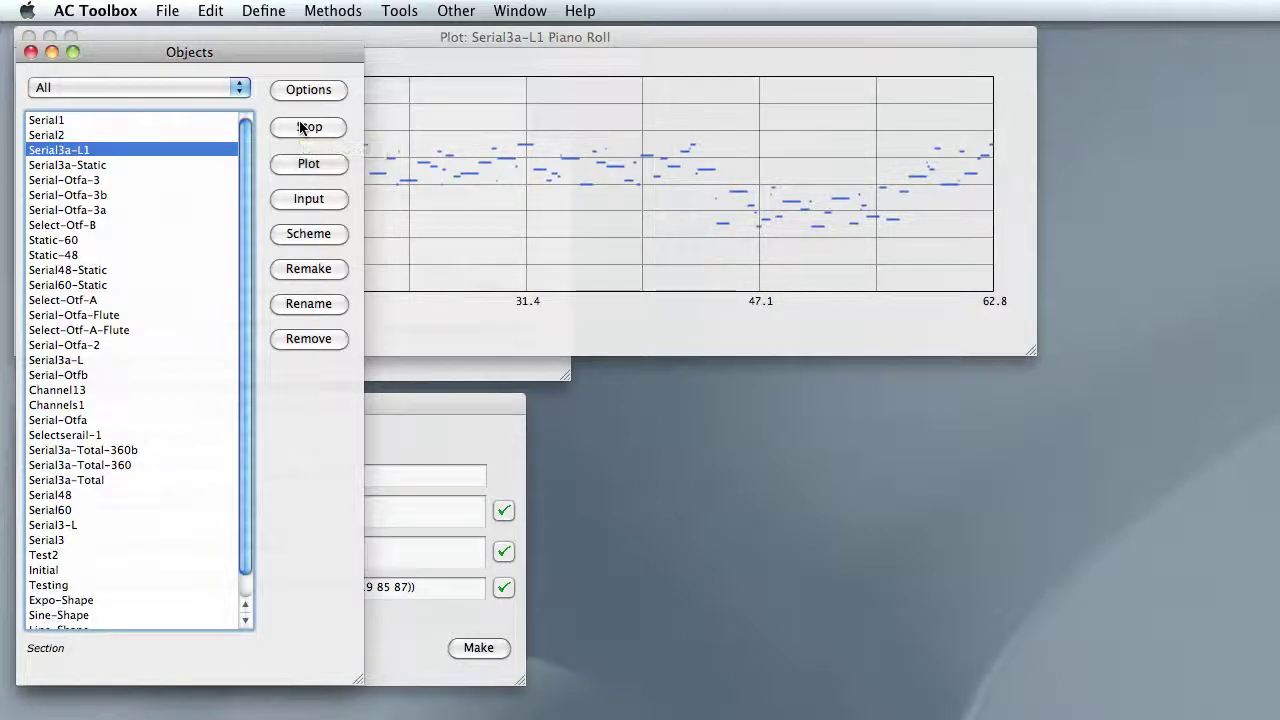
{"action": "left_click", "coordinate": [453, 94]}
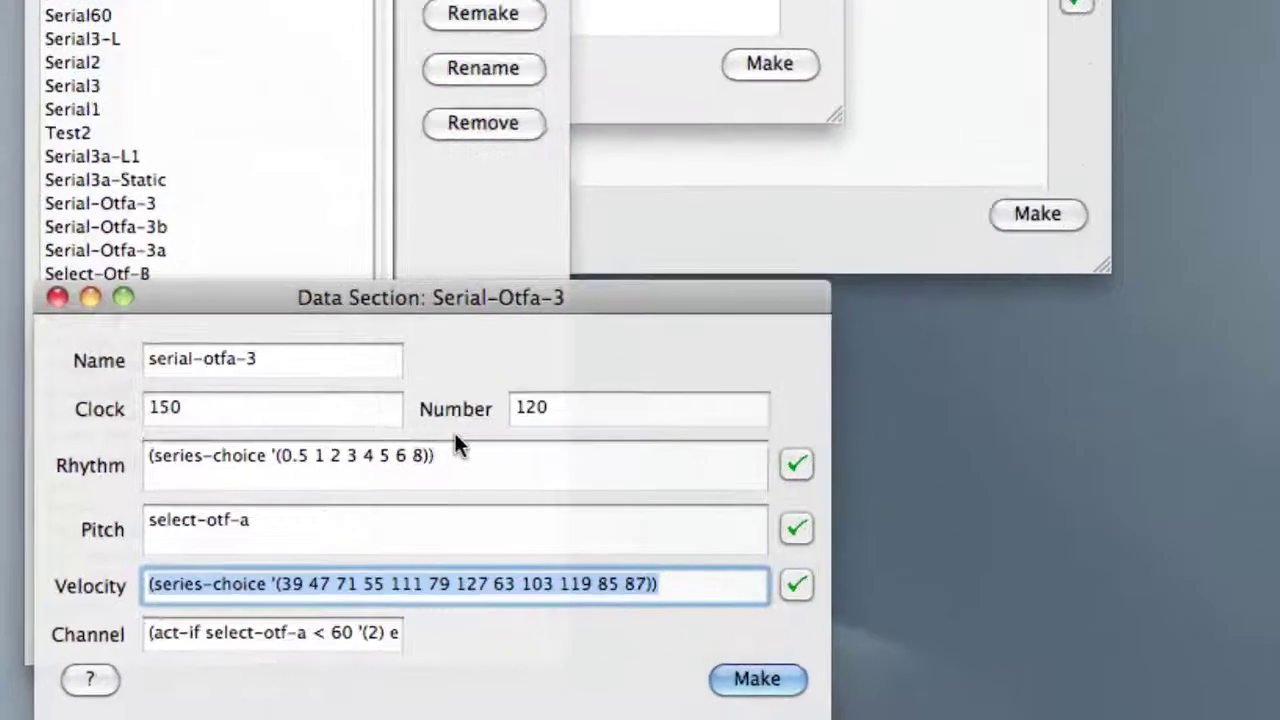
Examine the series-choice rhythm expression, velocity list and select-otf-a pitch entry in the Serial-Otfa-3 data section
{"action": "left_click", "coordinate": [298, 551]}
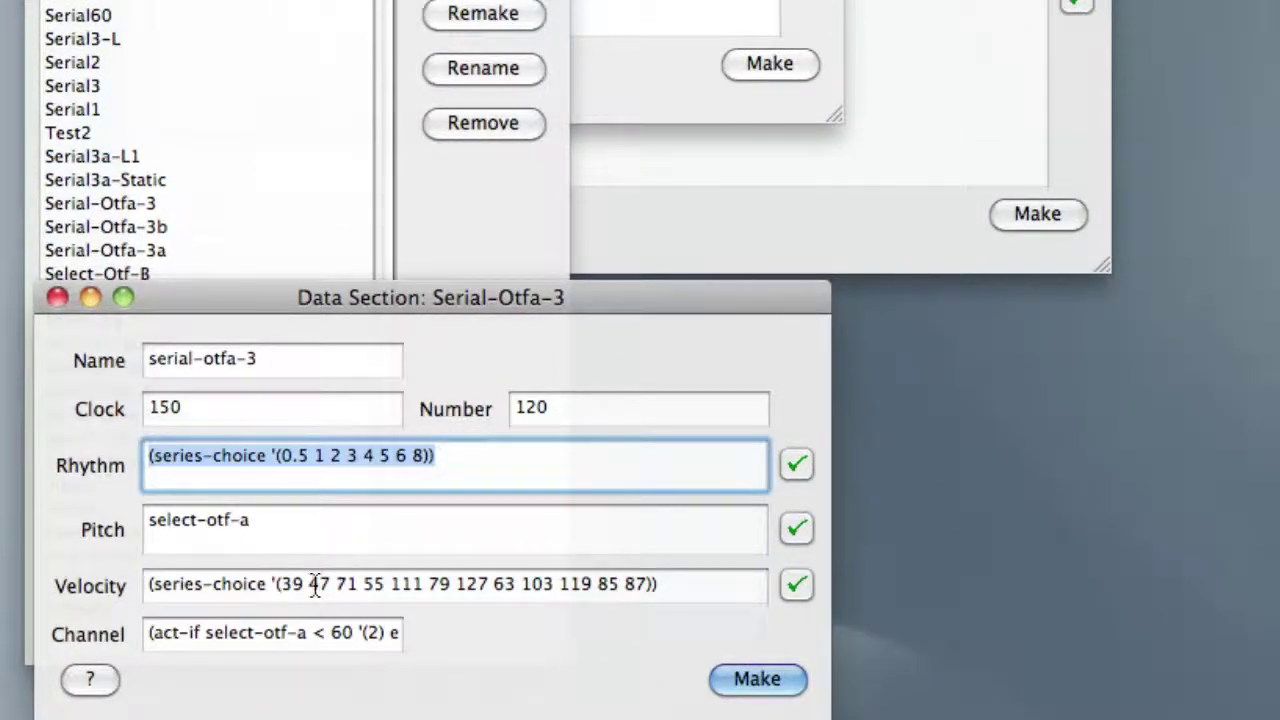
{"action": "mouse_move", "coordinate": [314, 584]}
{"action": "left_click", "coordinate": [245, 519]}
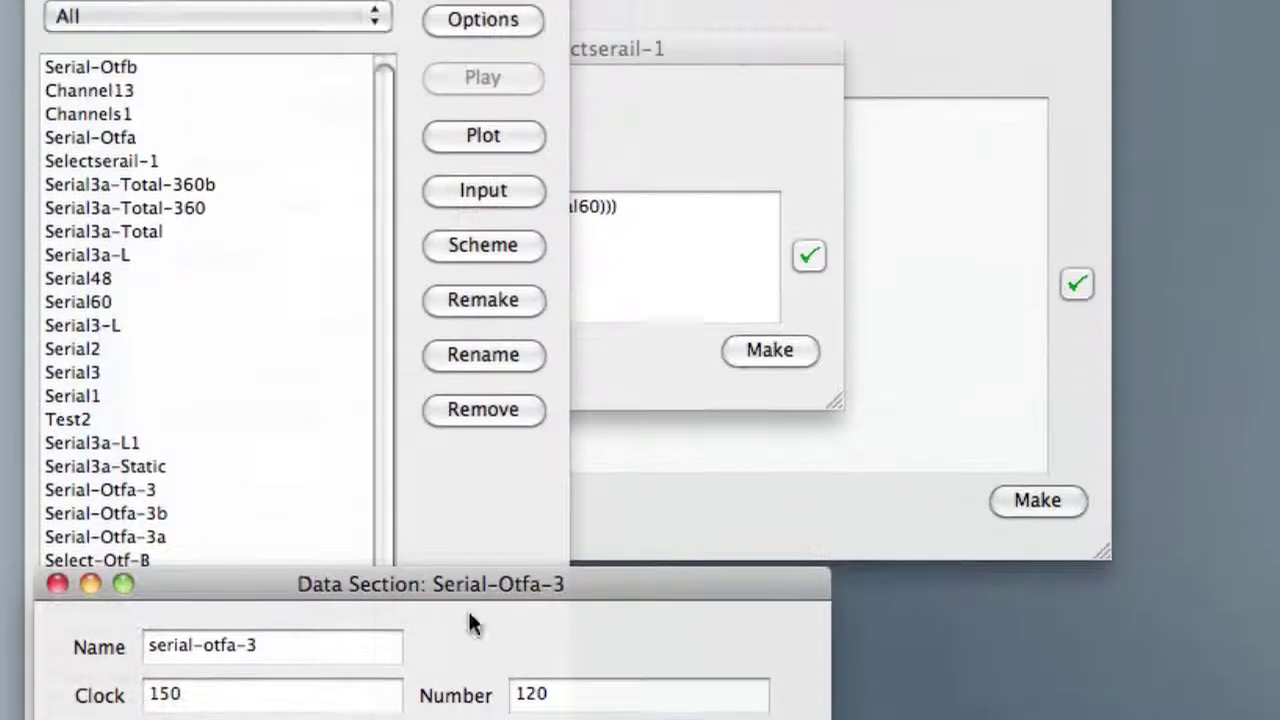
Examine the select-patterns generator of the Selectserail-1 stockpile and the on-the-fly ratio-choice expression of the Select-Otf-A stockpile
{"action": "left_click", "coordinate": [614, 337]}
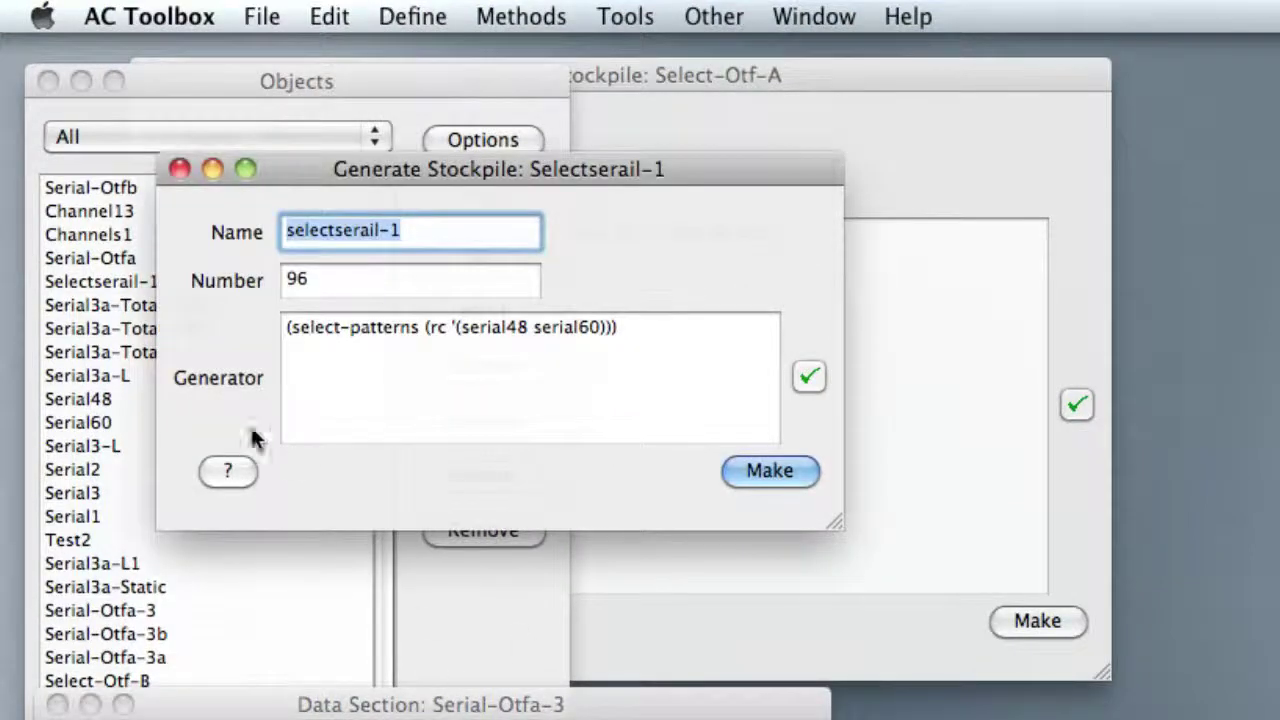
{"action": "mouse_move", "coordinate": [437, 333]}
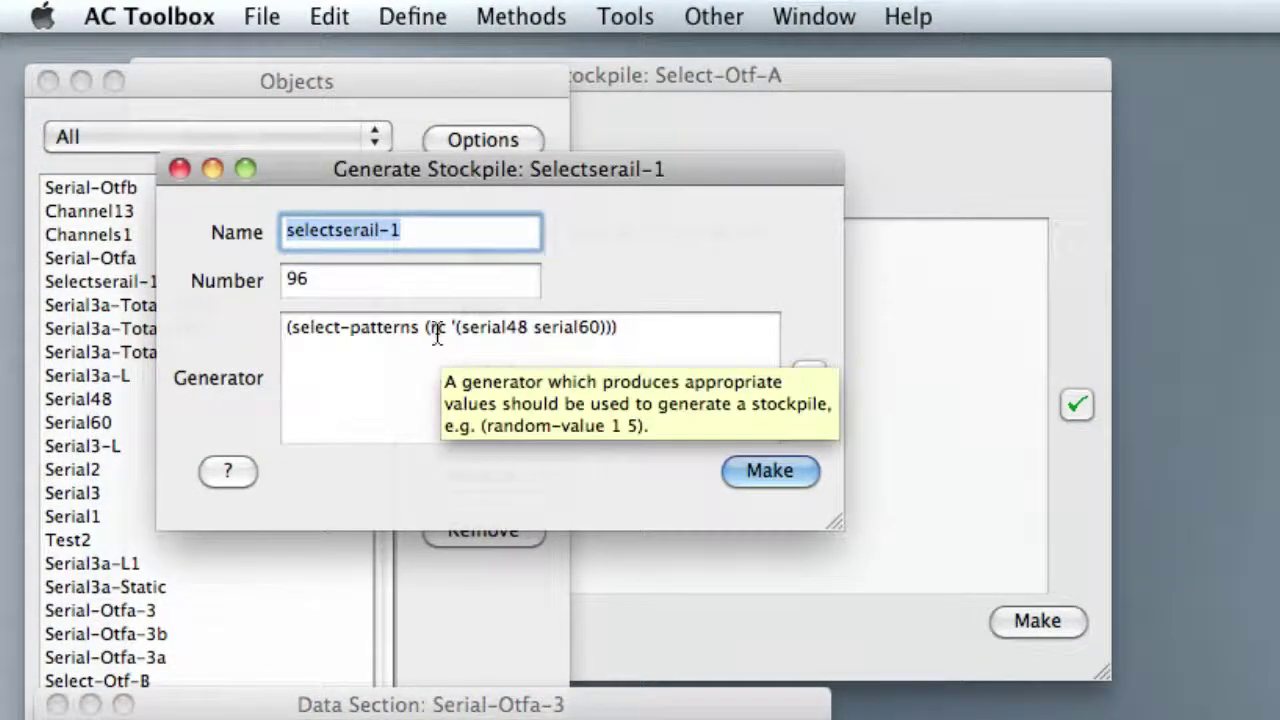
{"action": "left_click", "coordinate": [487, 328]}
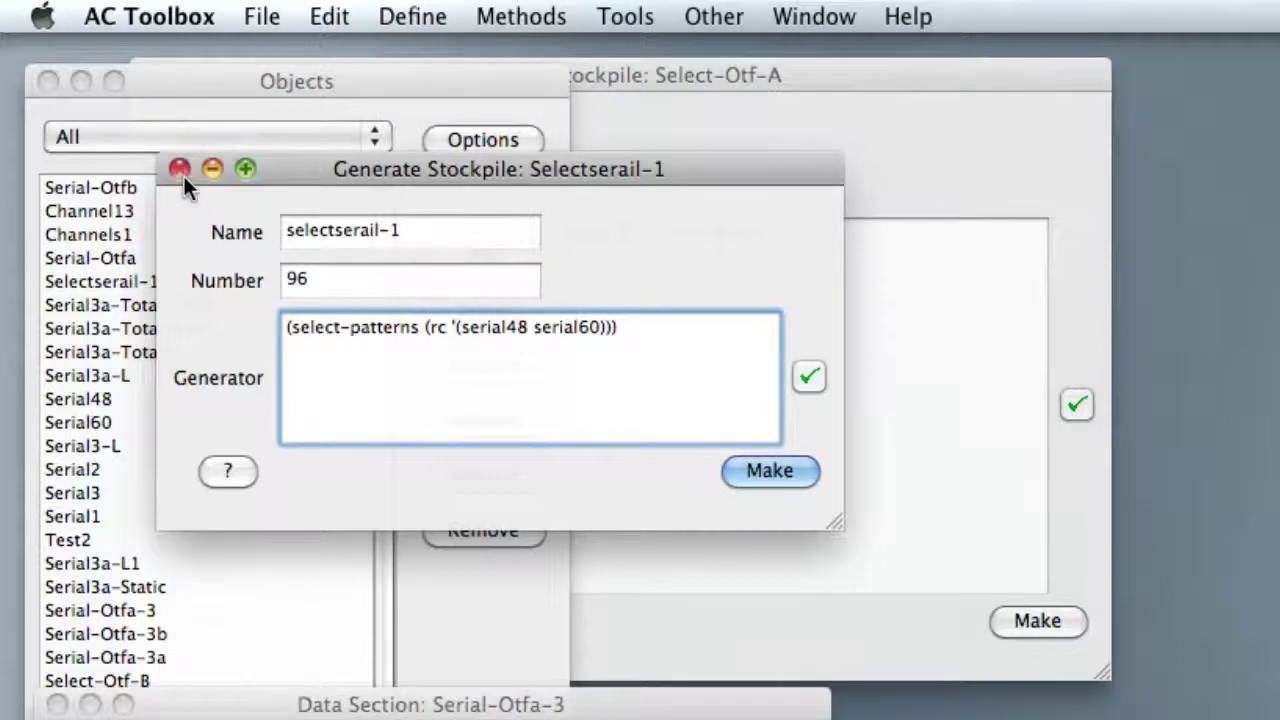
{"action": "left_click", "coordinate": [891, 483]}
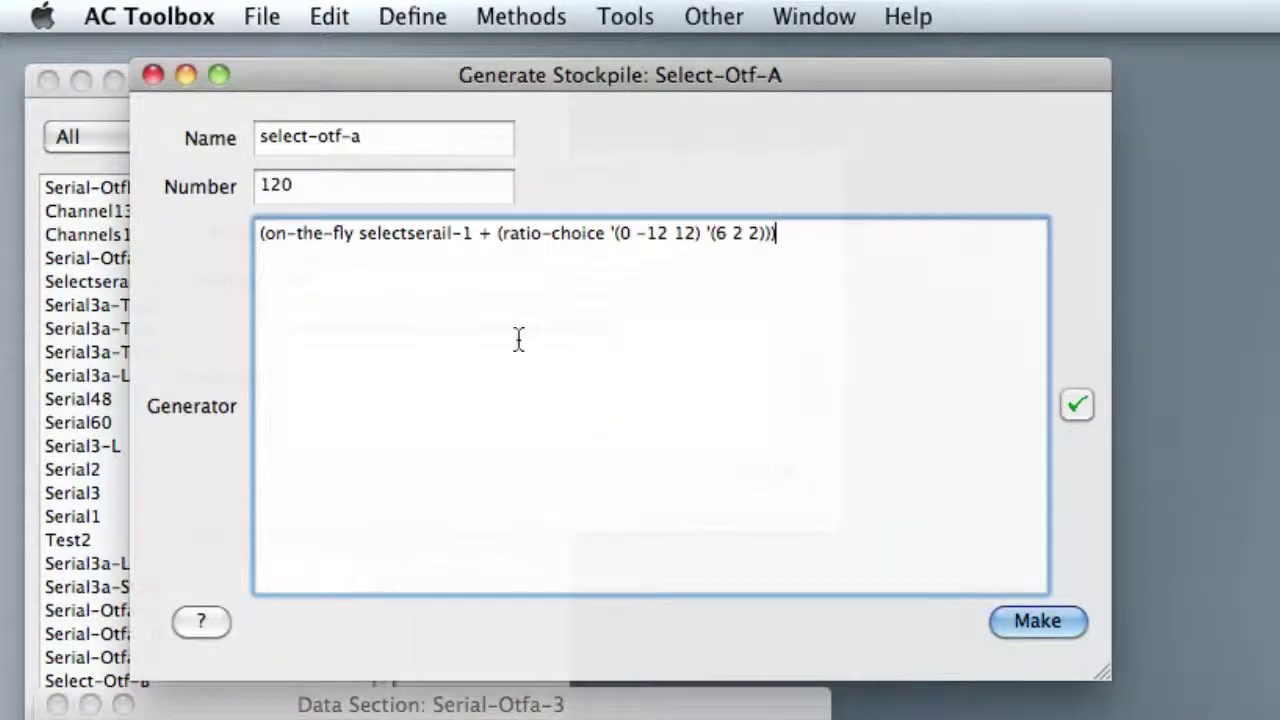
{"action": "left_click_drag", "start_coordinate": [360, 236], "coordinate": [473, 248]}
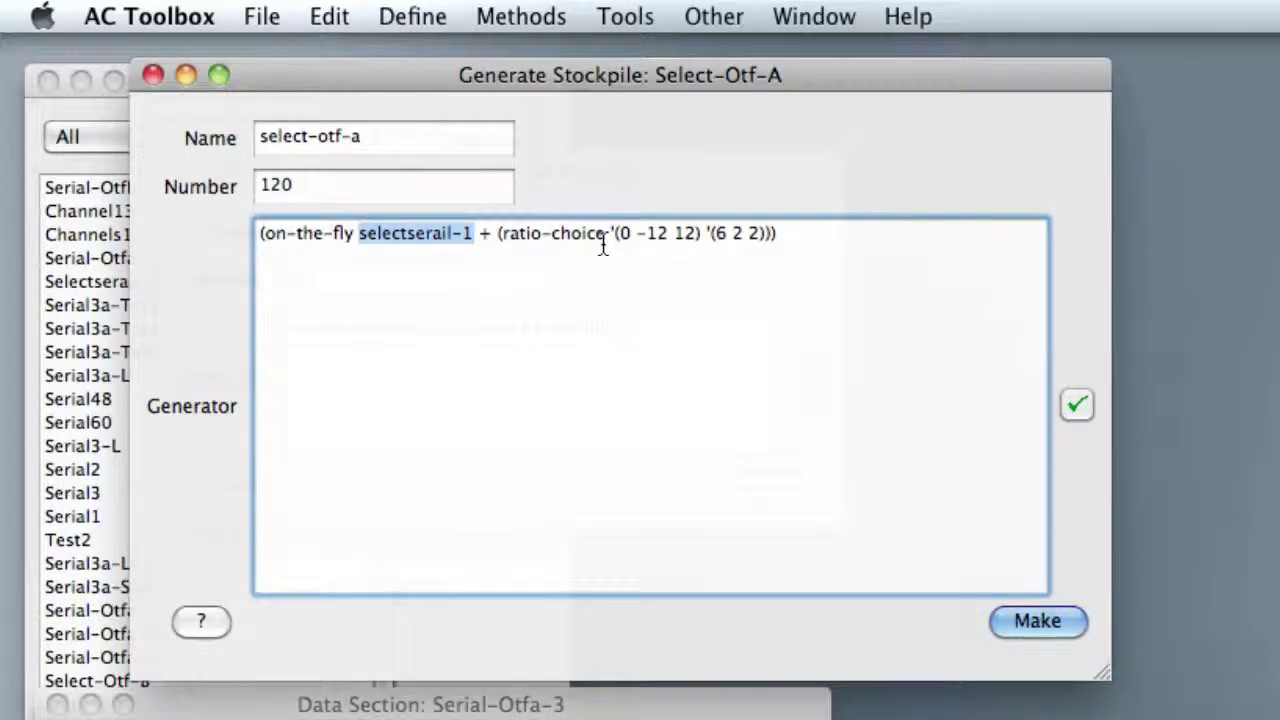
{"action": "left_click", "coordinate": [725, 233]}
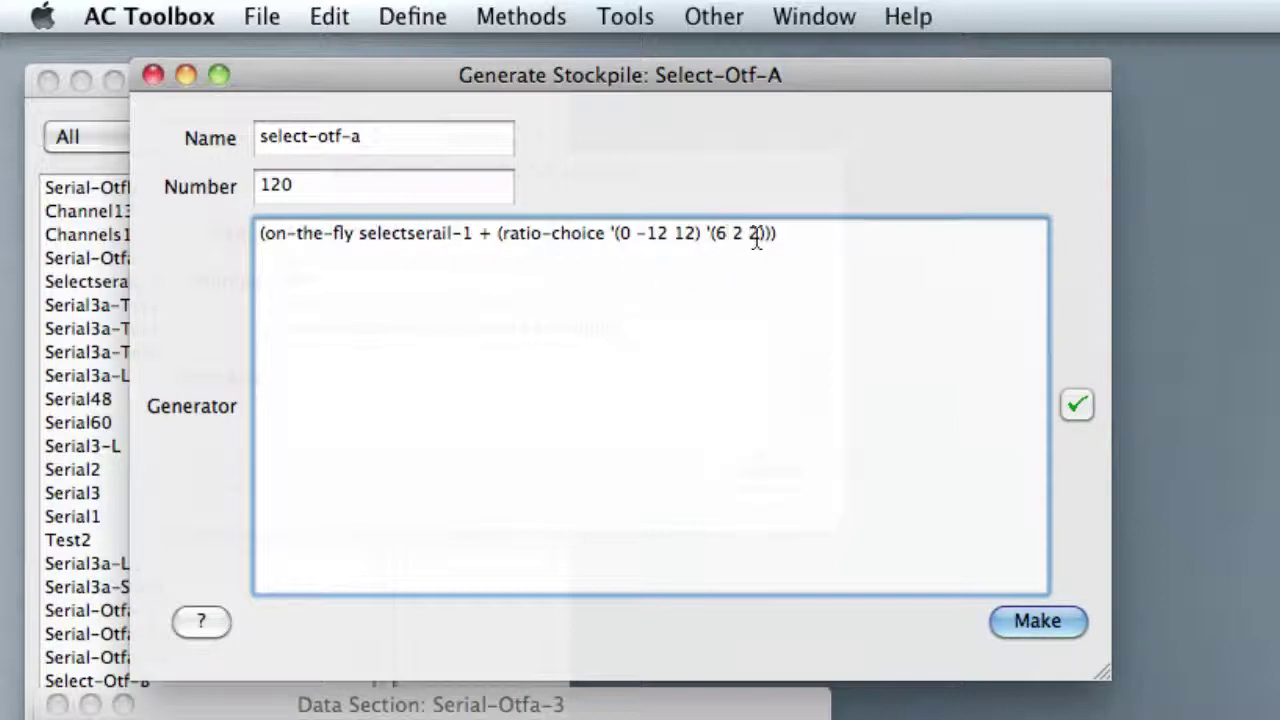
{"action": "double_click", "coordinate": [737, 233]}
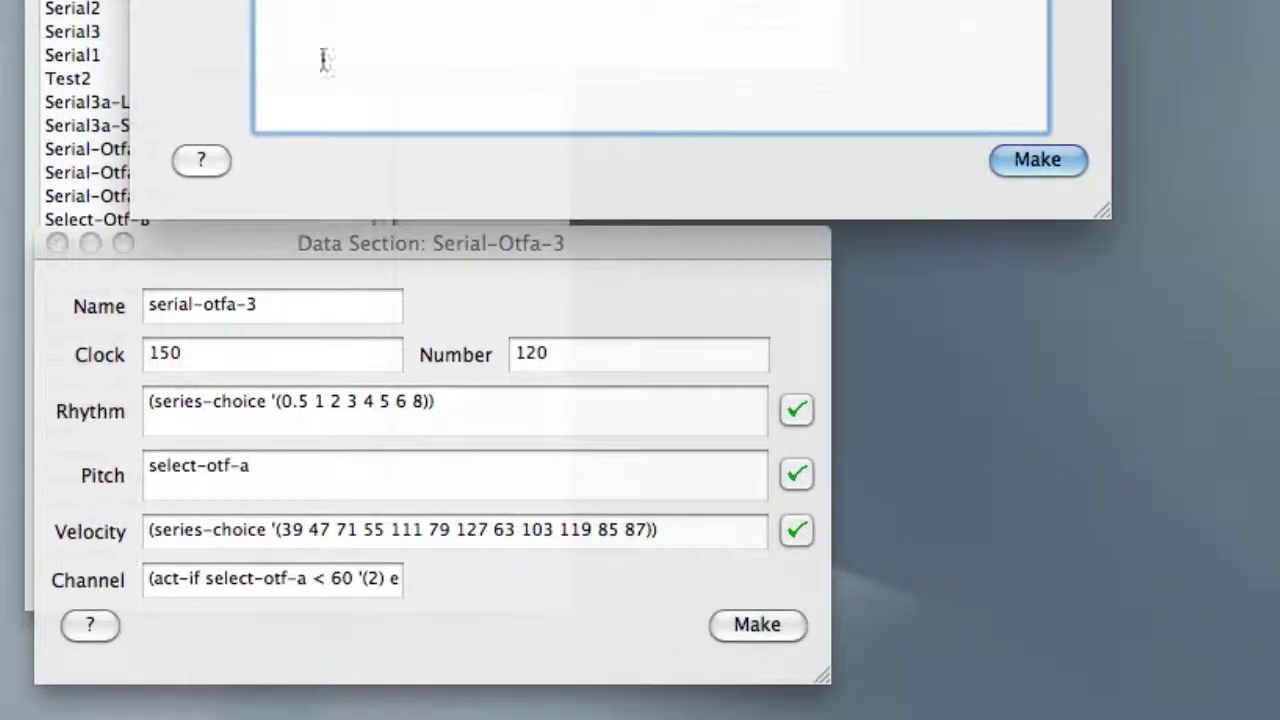
Read the full act-if channel expression in the Serial-Otfa-3 data section and relate it to the select-otf-a pitch entry
{"action": "left_click", "coordinate": [393, 471]}
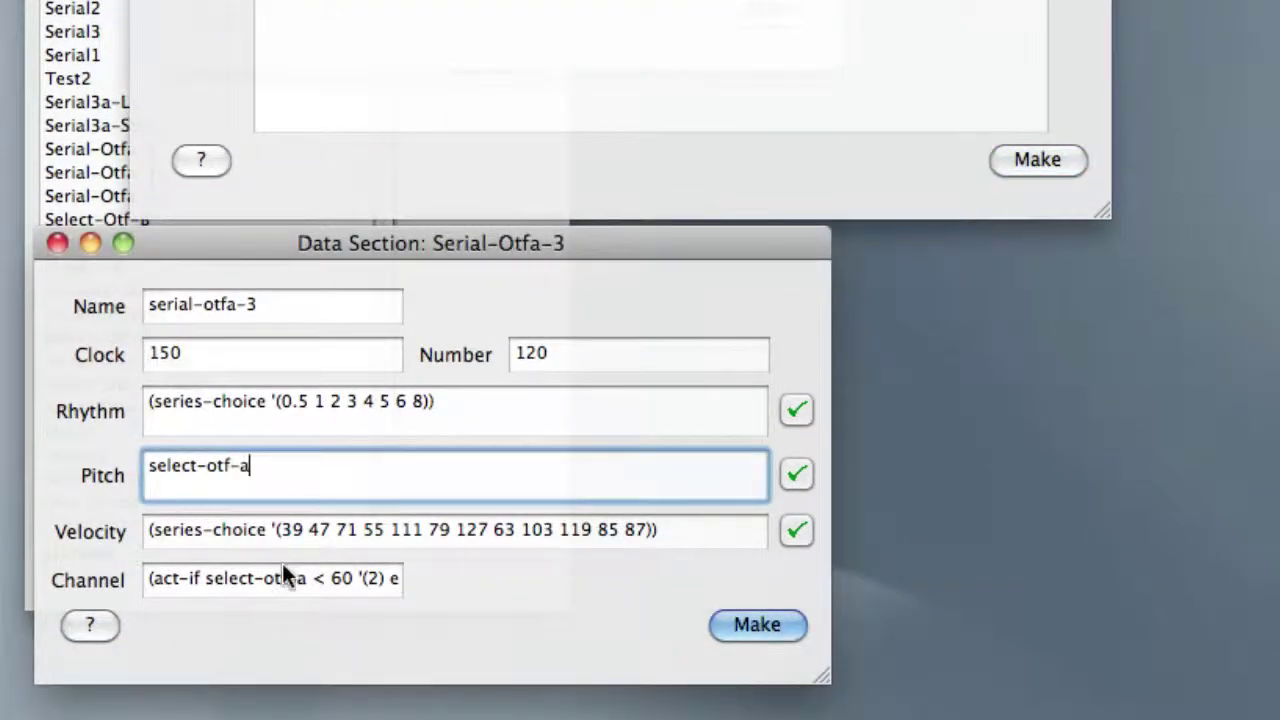
{"action": "left_click_drag", "start_coordinate": [272, 470], "coordinate": [140, 466]}
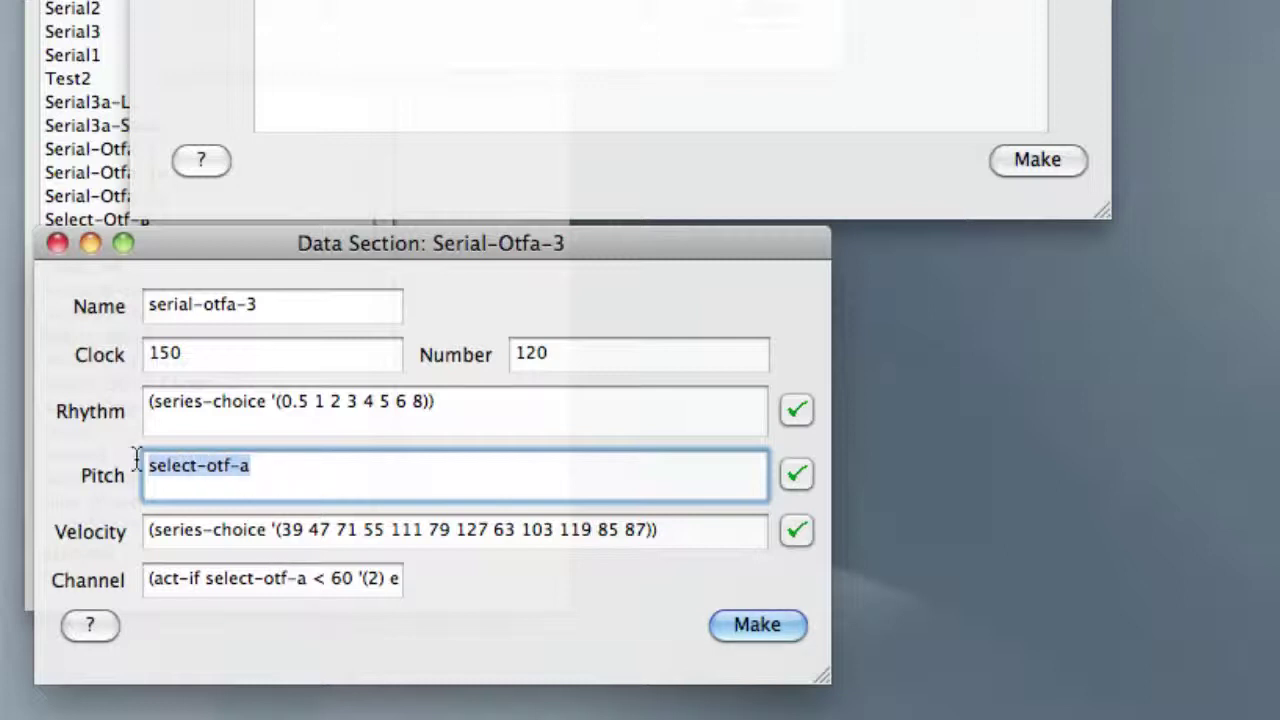
{"action": "left_click", "coordinate": [236, 575]}
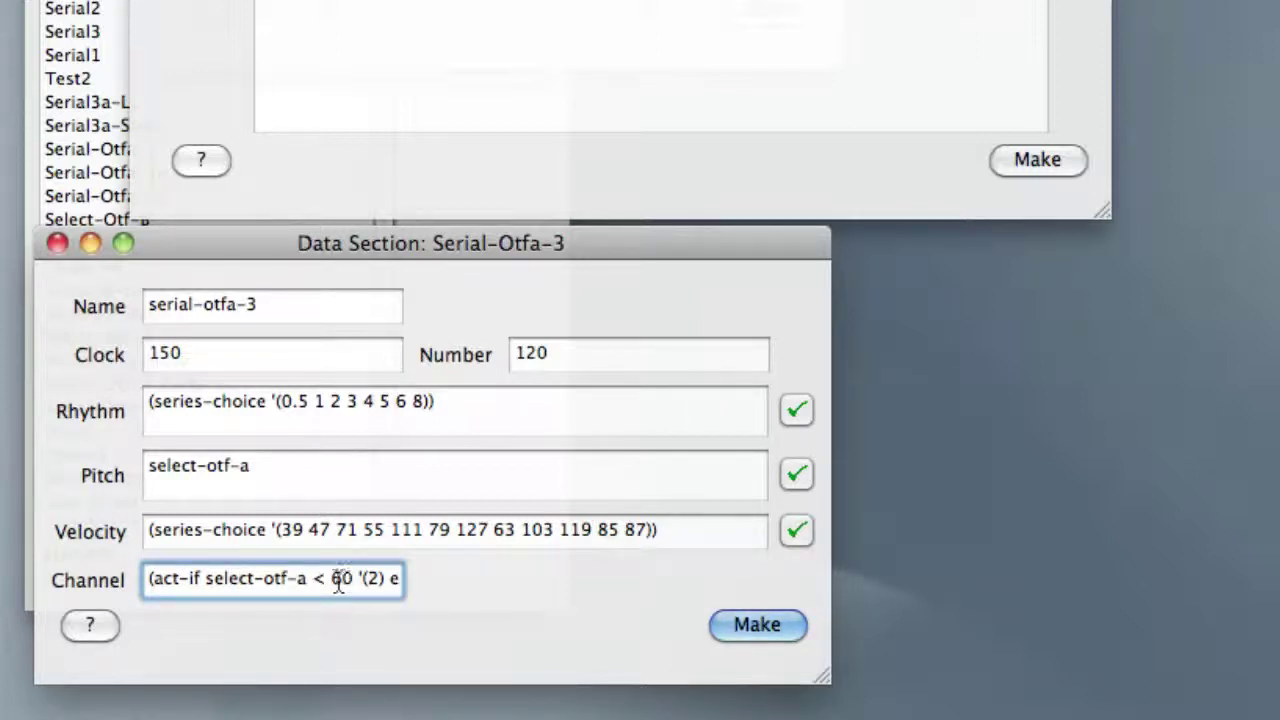
{"action": "left_click", "coordinate": [376, 580]}
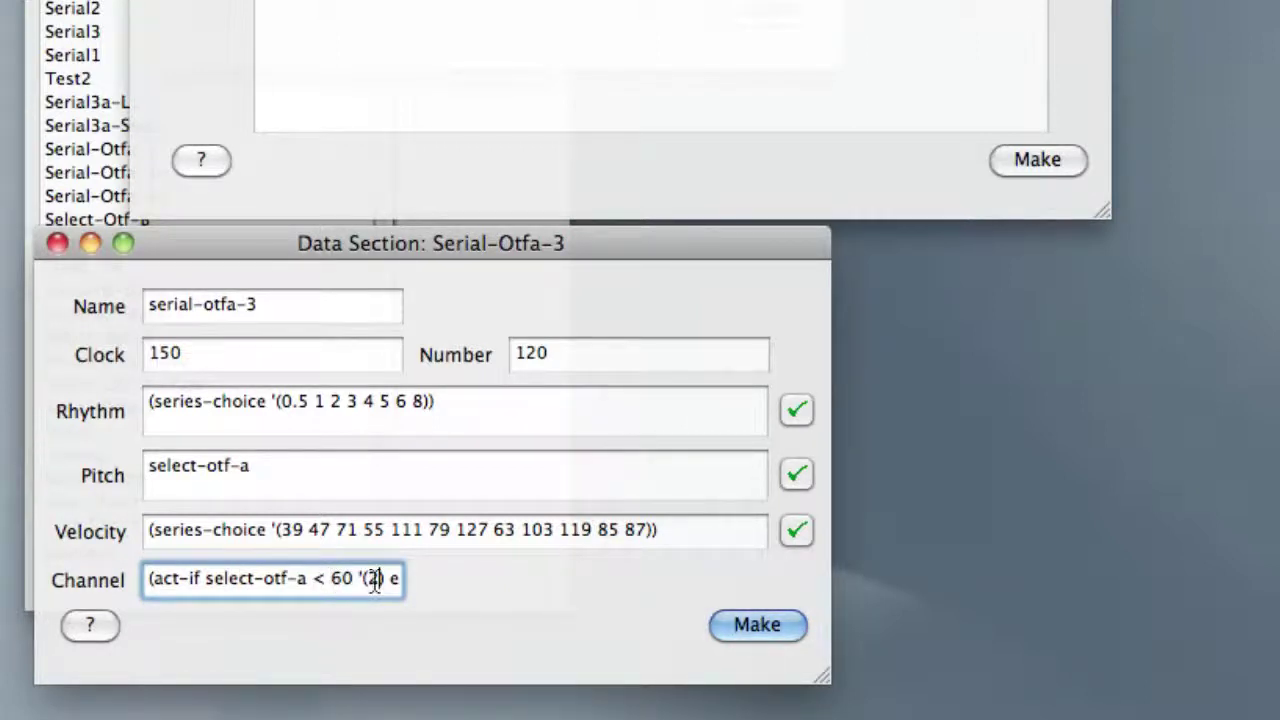
{"action": "key", "text": "Right"}
{"action": "key", "text": "Right"}
{"action": "key", "text": "Right"}
{"action": "key", "text": "Right"}
{"action": "key", "text": "Right"}
{"action": "key", "text": "Right"}
{"action": "key", "text": "Right"}
{"action": "key", "text": "Right"}
{"action": "key", "text": "Right"}
{"action": "key", "text": "Right"}
{"action": "key", "text": "Right"}
{"action": "key", "text": "Right"}
{"action": "key", "text": "Right"}
{"action": "key", "text": "Right"}
{"action": "key", "text": "Right"}
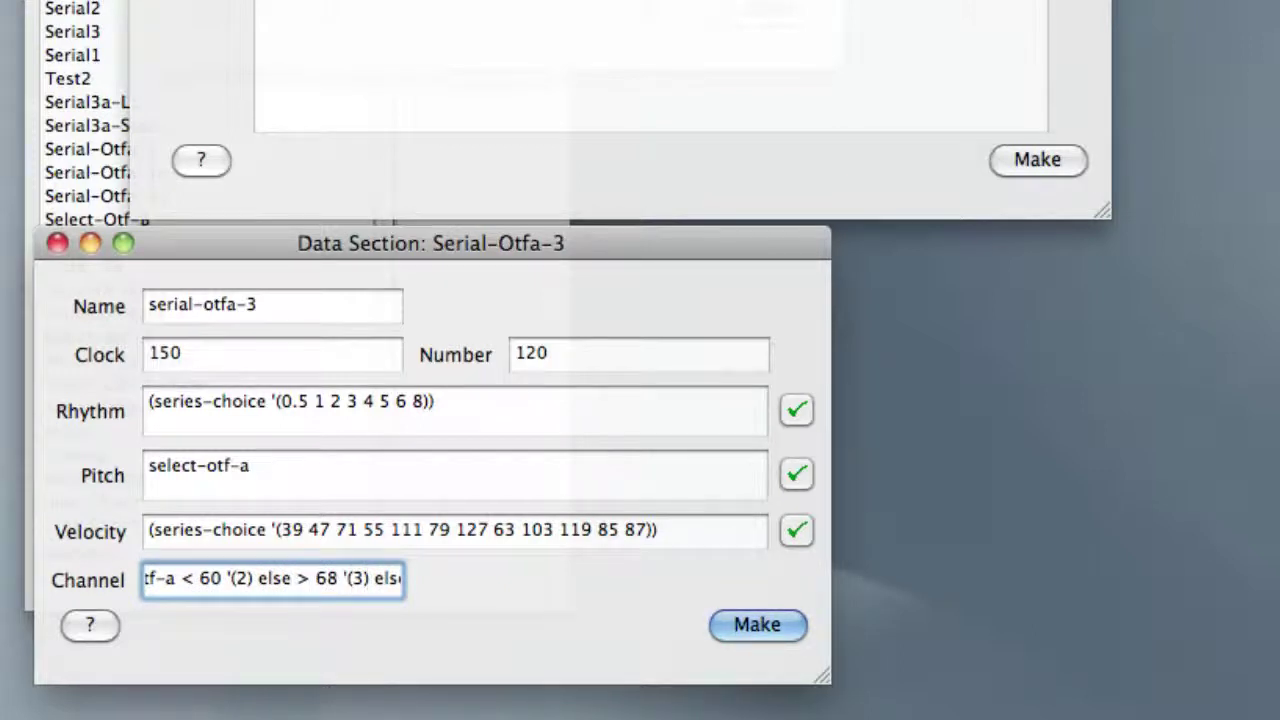
{"action": "key", "text": "Right"}
{"action": "key", "text": "Right"}
{"action": "key", "text": "Right"}
{"action": "key", "text": "Right"}
{"action": "key", "text": "Right"}
{"action": "key", "text": "Right"}
{"action": "key", "text": "Right"}
{"action": "key", "text": "Right"}
{"action": "key", "text": "Right"}
{"action": "key", "text": "Right"}
{"action": "key", "text": "Right"}
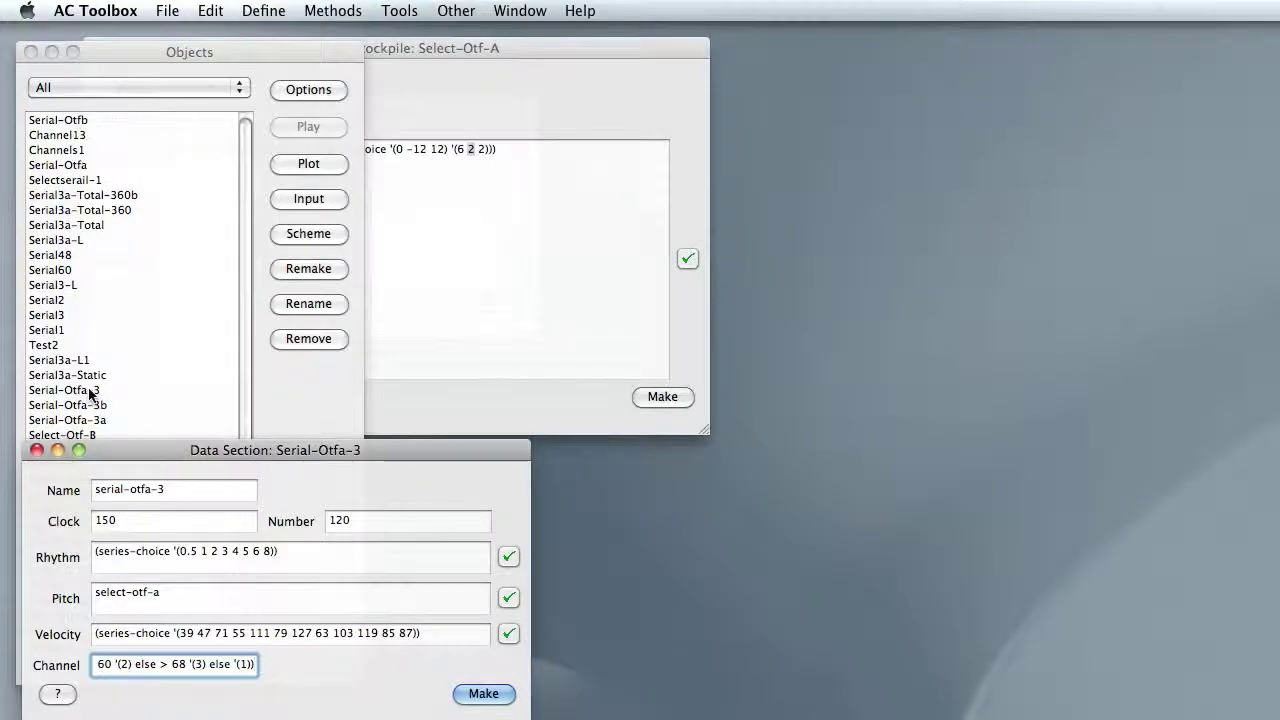
Plot Serial-Otfa-3 as a piano roll, play the section while viewing its plot, and stop the playback
{"action": "left_click", "coordinate": [89, 393]}
{"action": "left_click", "coordinate": [89, 390]}
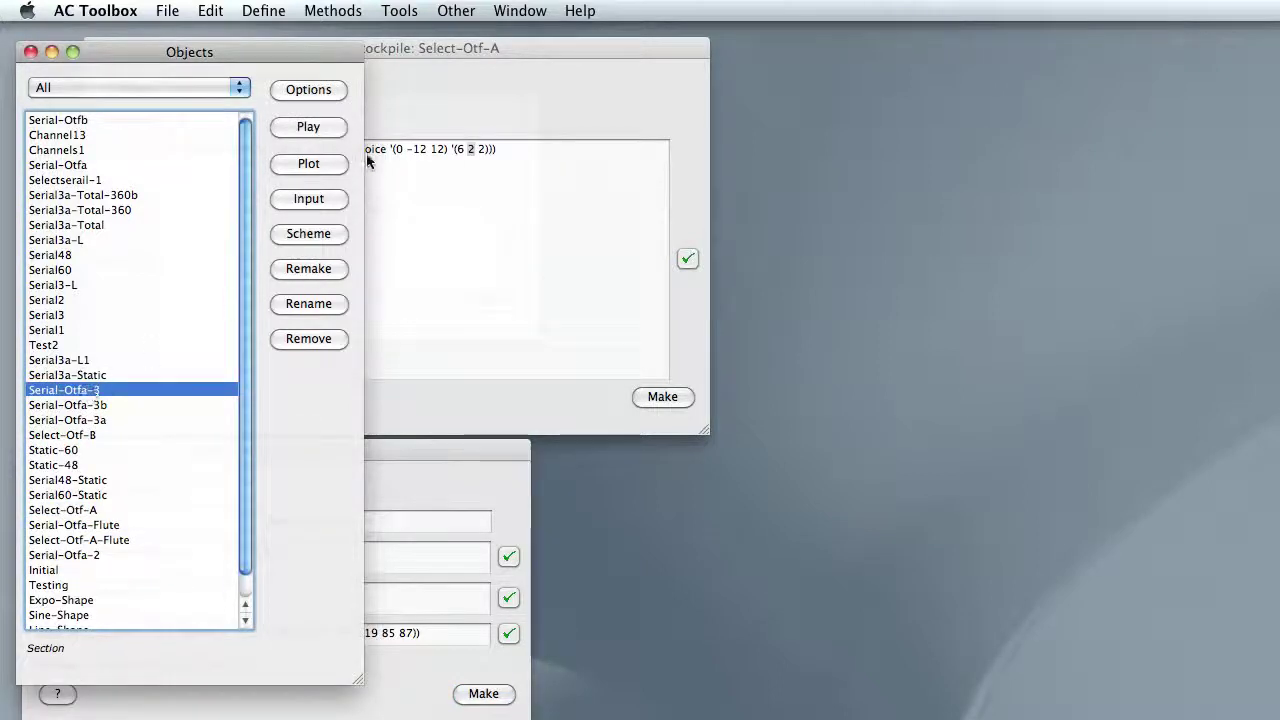
{"action": "left_click", "coordinate": [317, 164]}
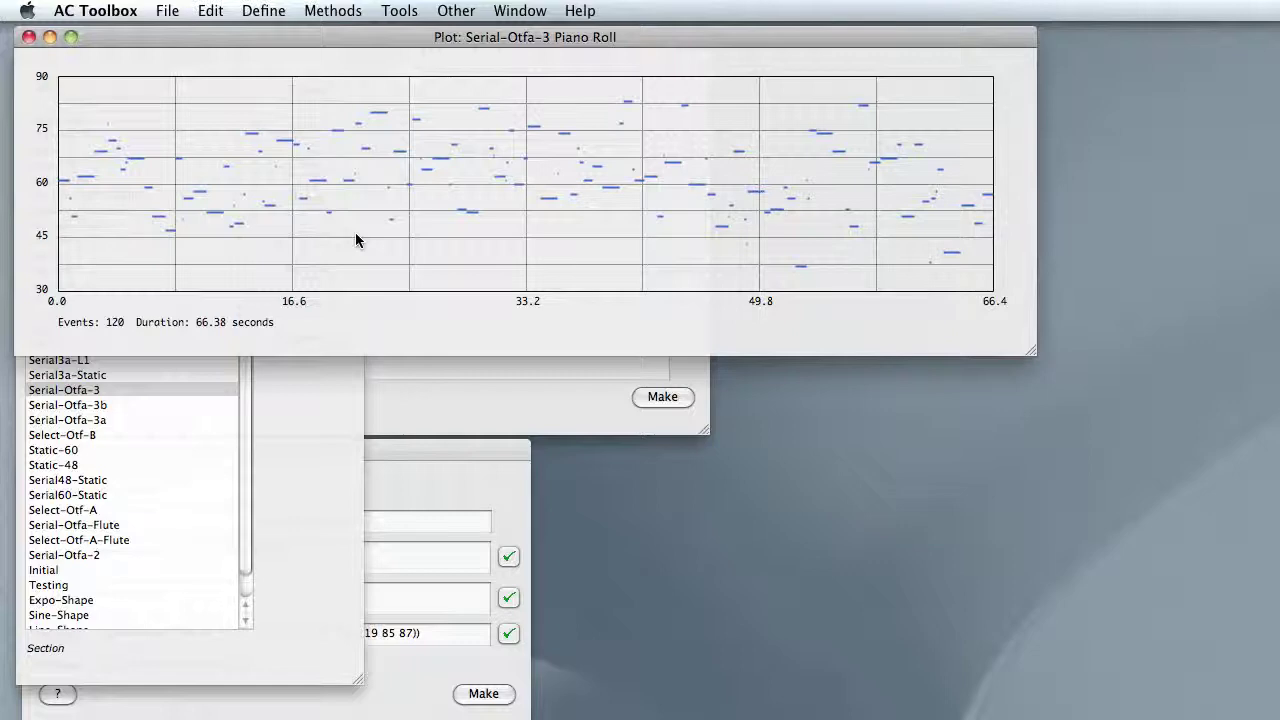
{"action": "left_click", "coordinate": [317, 386]}
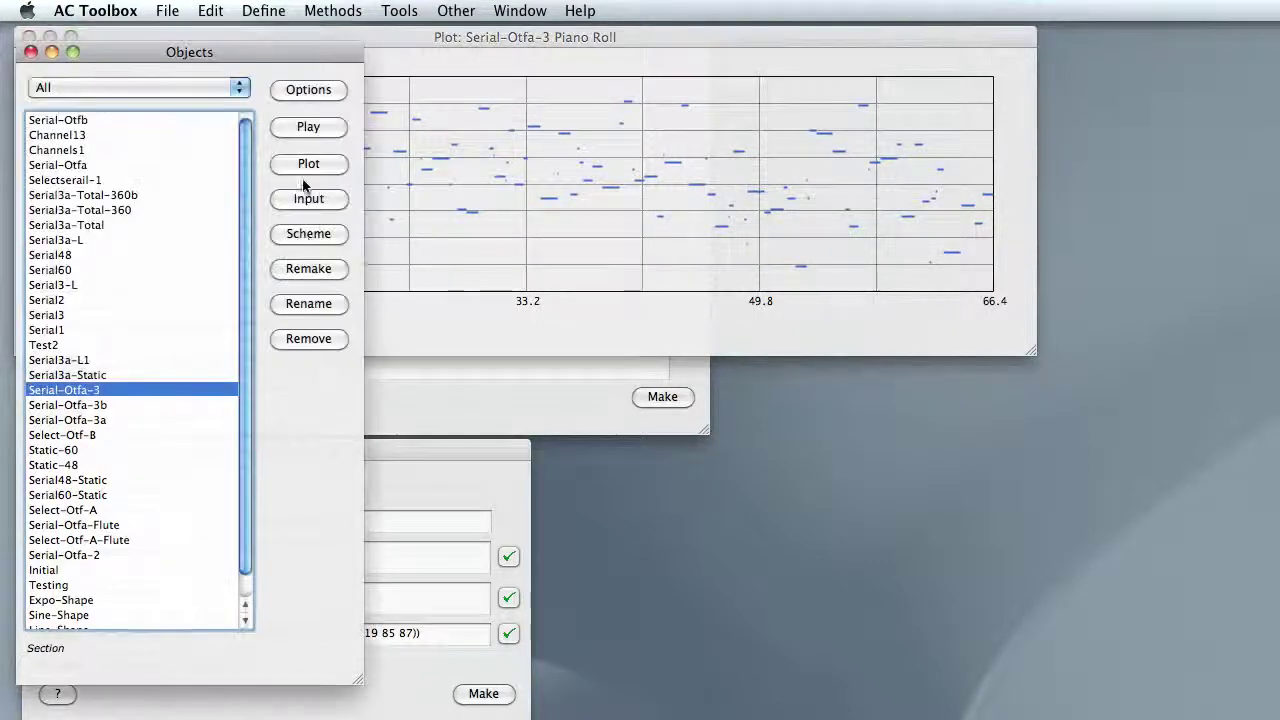
{"action": "left_click", "coordinate": [313, 126]}
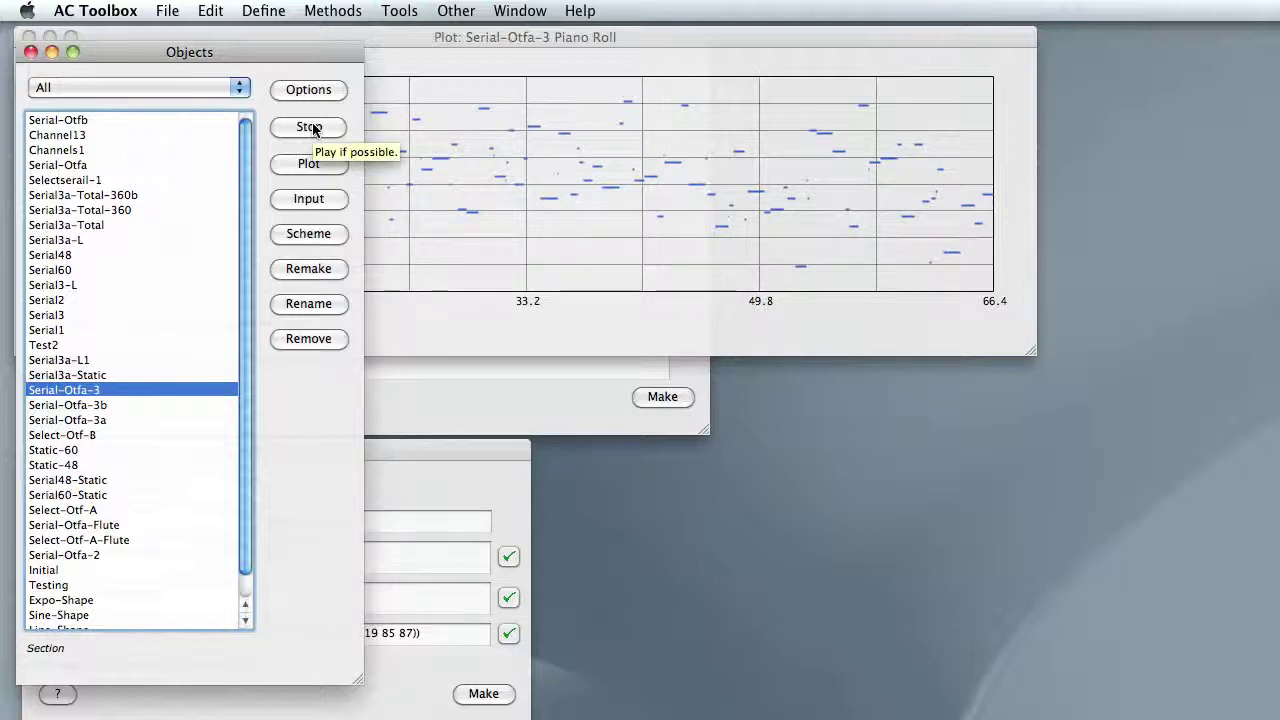
{"action": "left_click", "coordinate": [437, 80]}
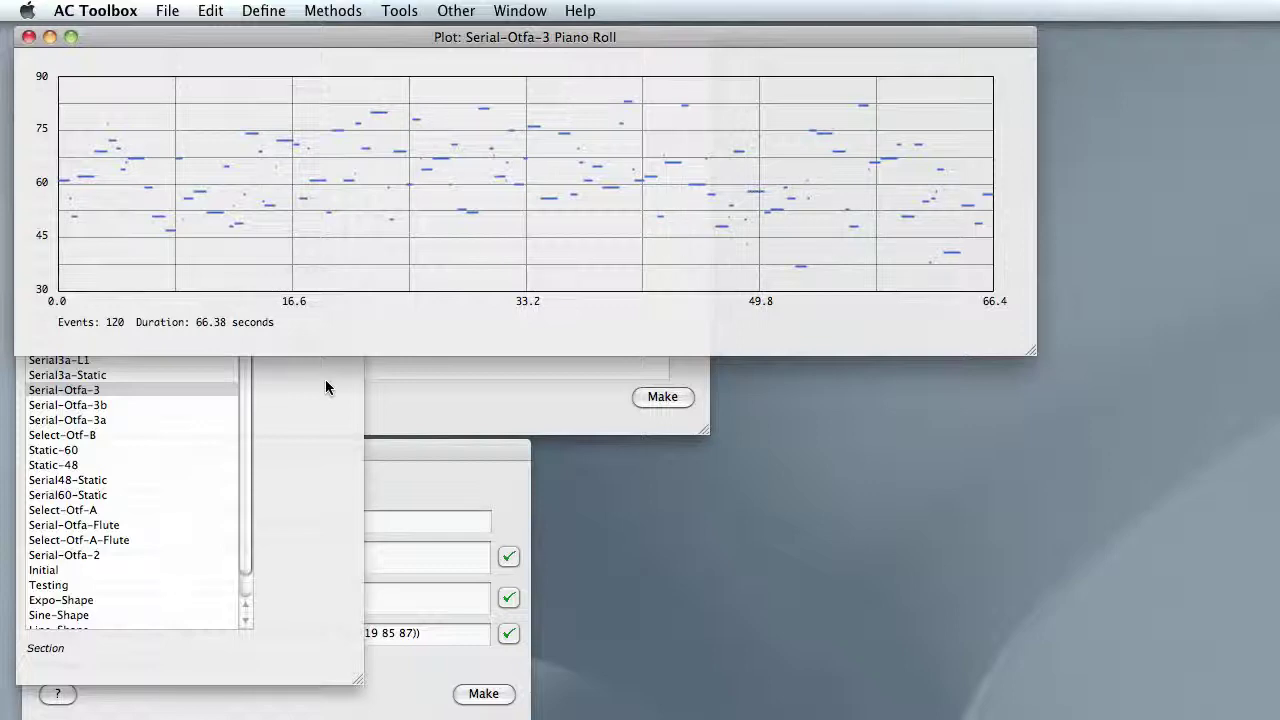
{"action": "left_click", "coordinate": [326, 387]}
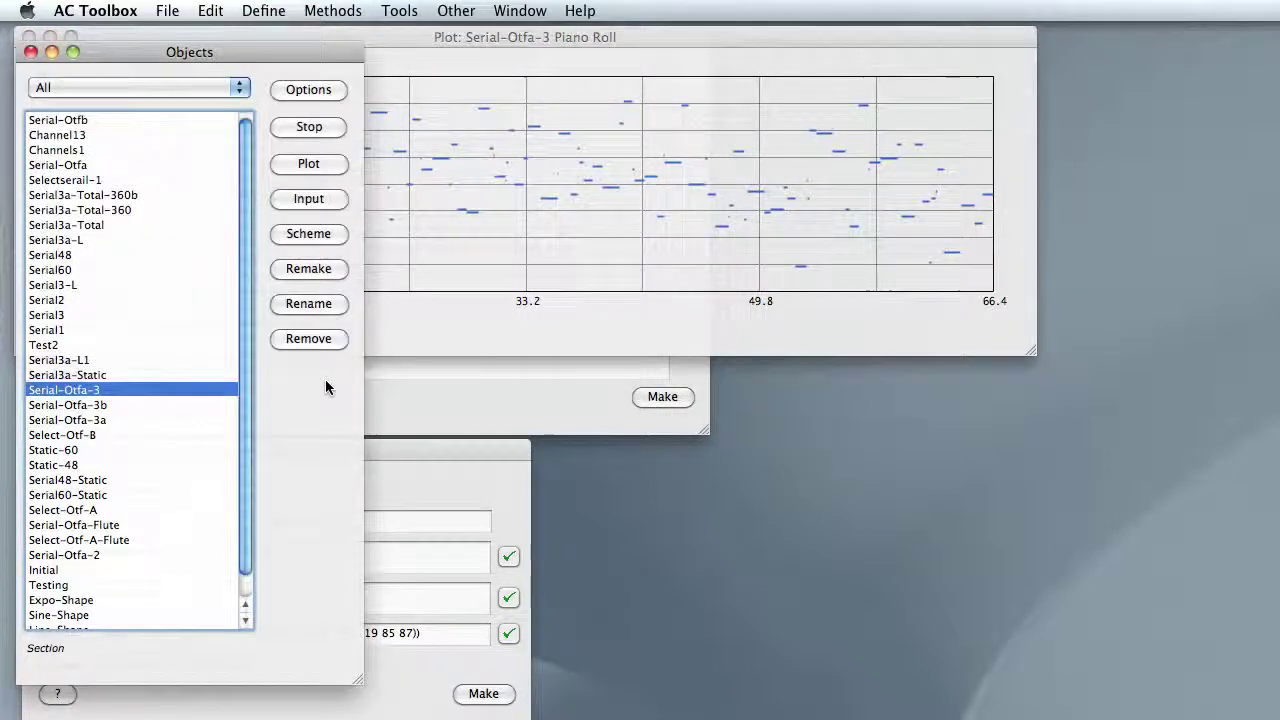
{"action": "left_click", "coordinate": [322, 127]}
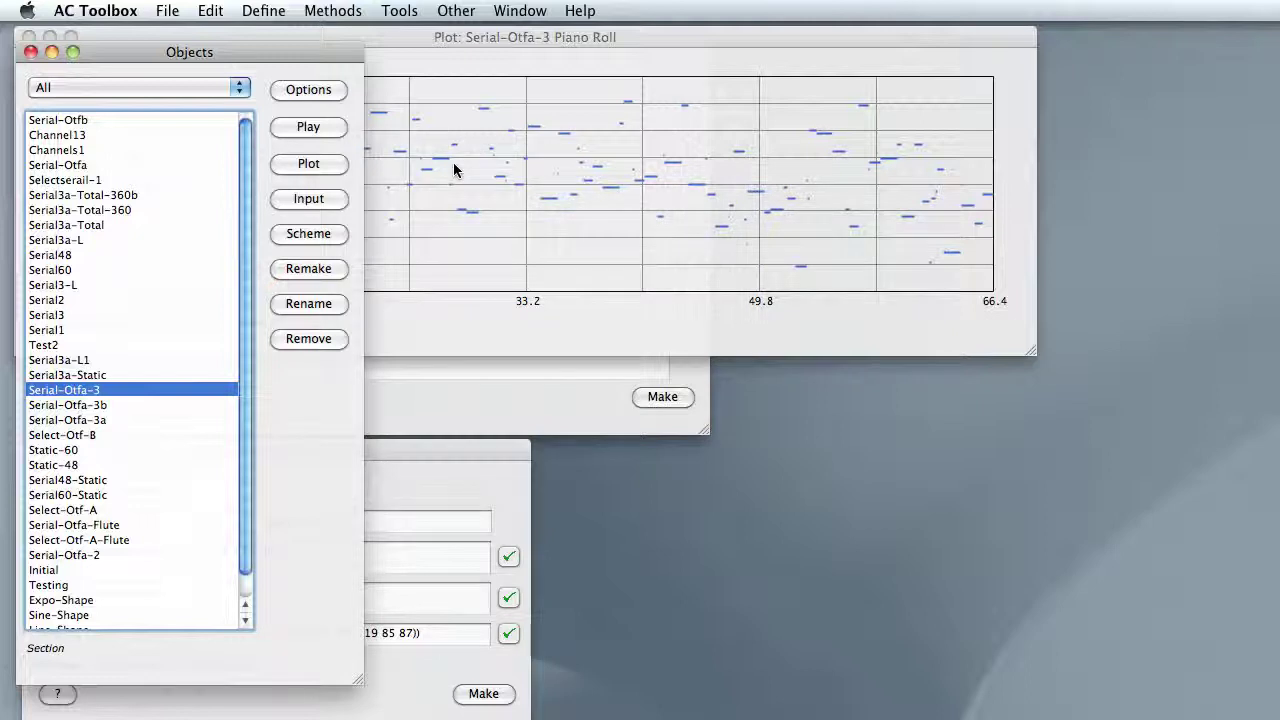
Make a new version of the Serial-Otfa-3 data section named serial-otfa-3b and plot it as a piano roll
{"action": "left_click", "coordinate": [426, 452]}
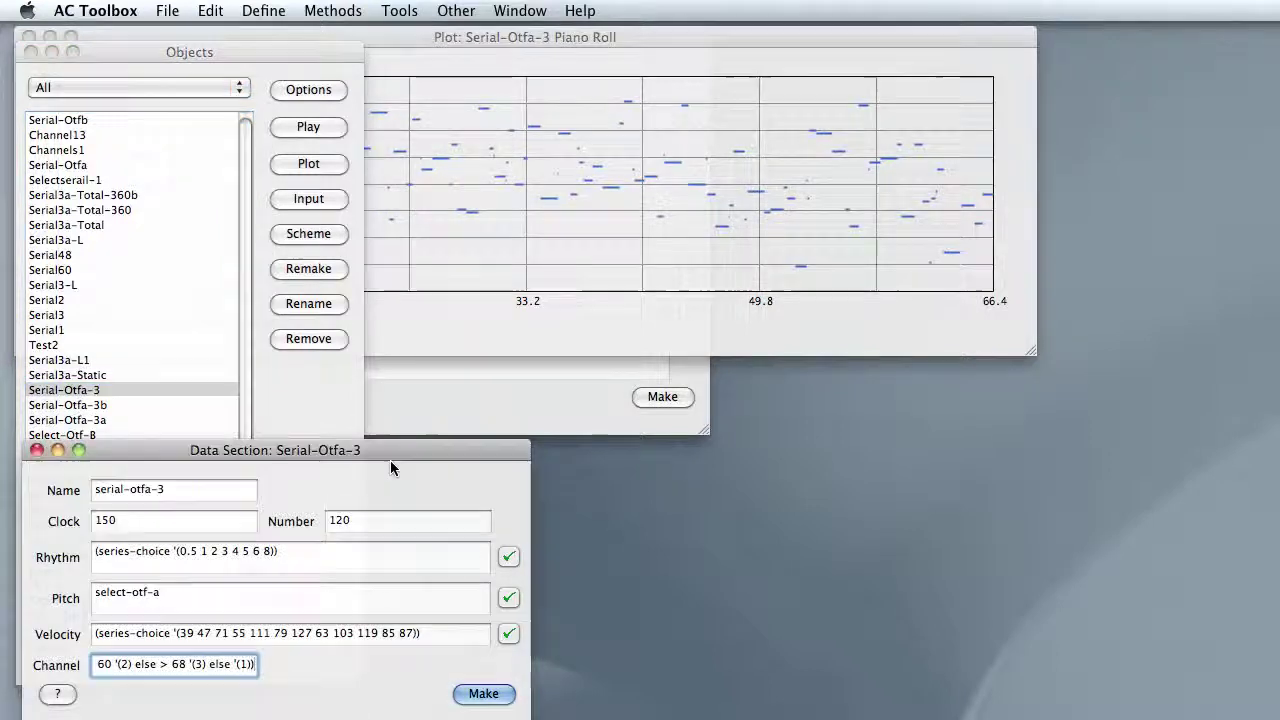
{"action": "left_click", "coordinate": [182, 490]}
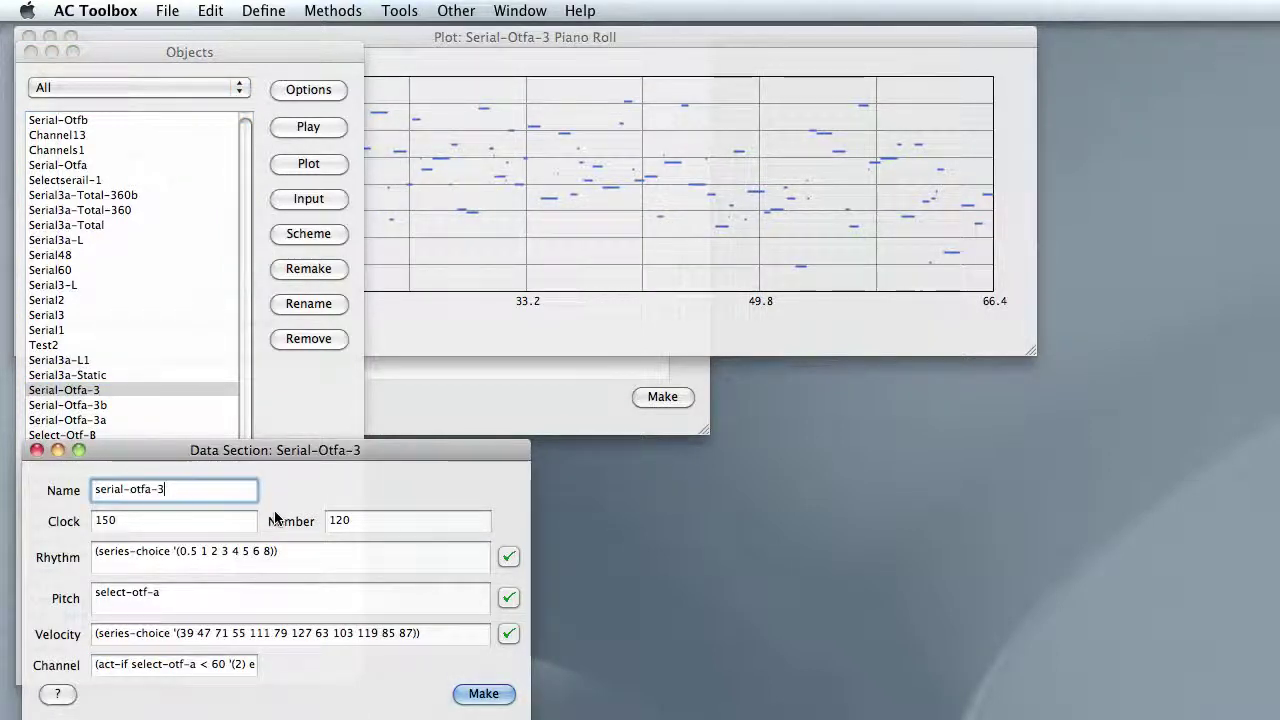
{"action": "type", "text": "b"}
{"action": "left_click", "coordinate": [481, 694]}
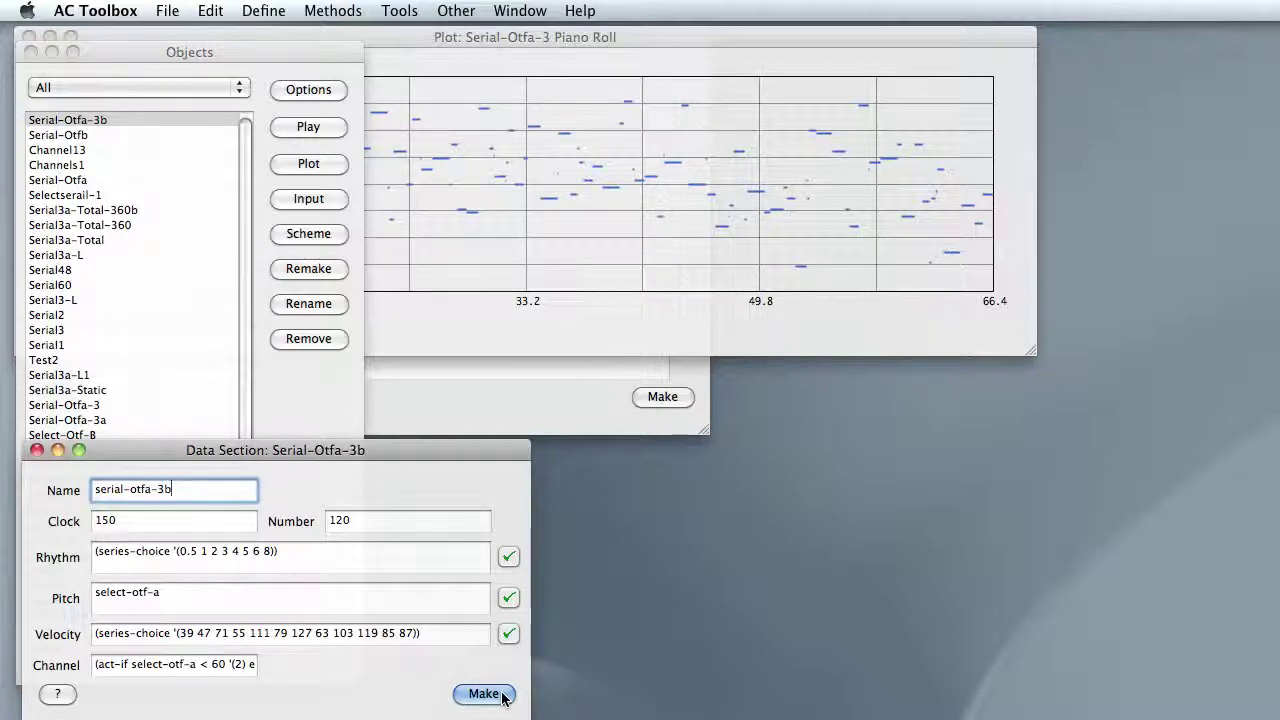
{"action": "left_click", "coordinate": [303, 163]}
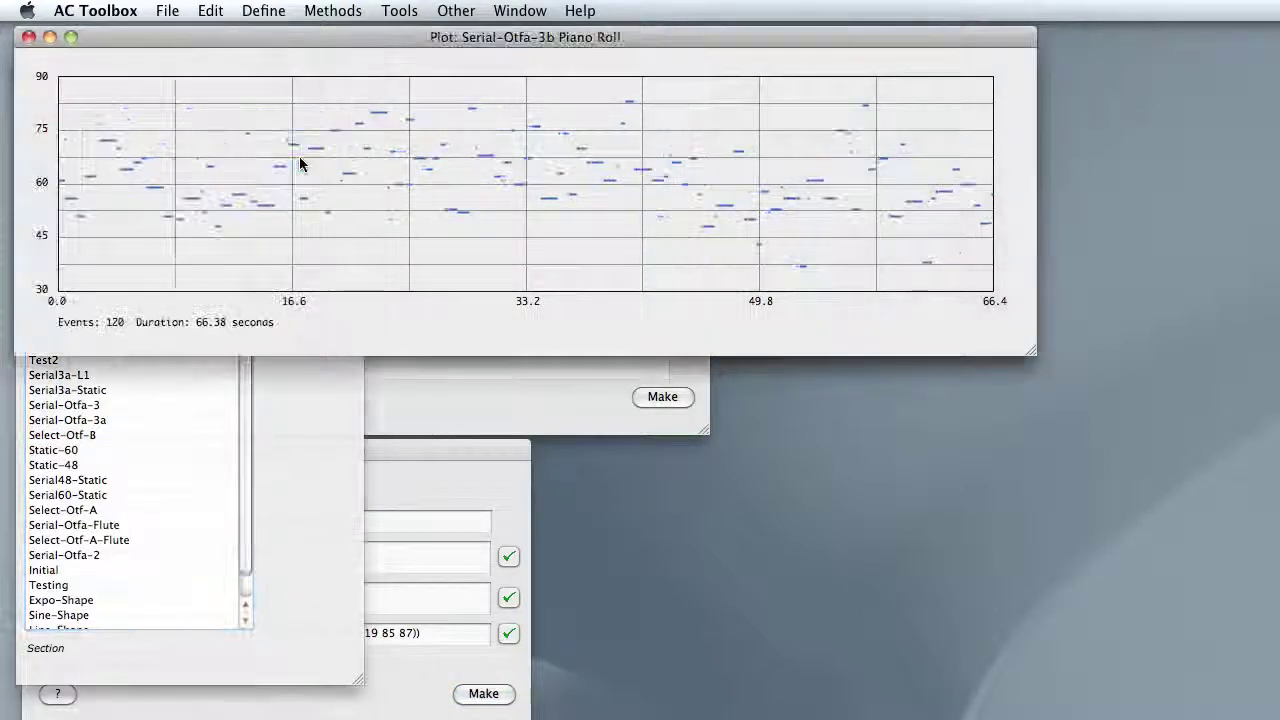
Make another version of the data section named serial-otfa-3c and plot it, moving the Serial-Otfa-3b plot out of the way
{"action": "left_click", "coordinate": [419, 469]}
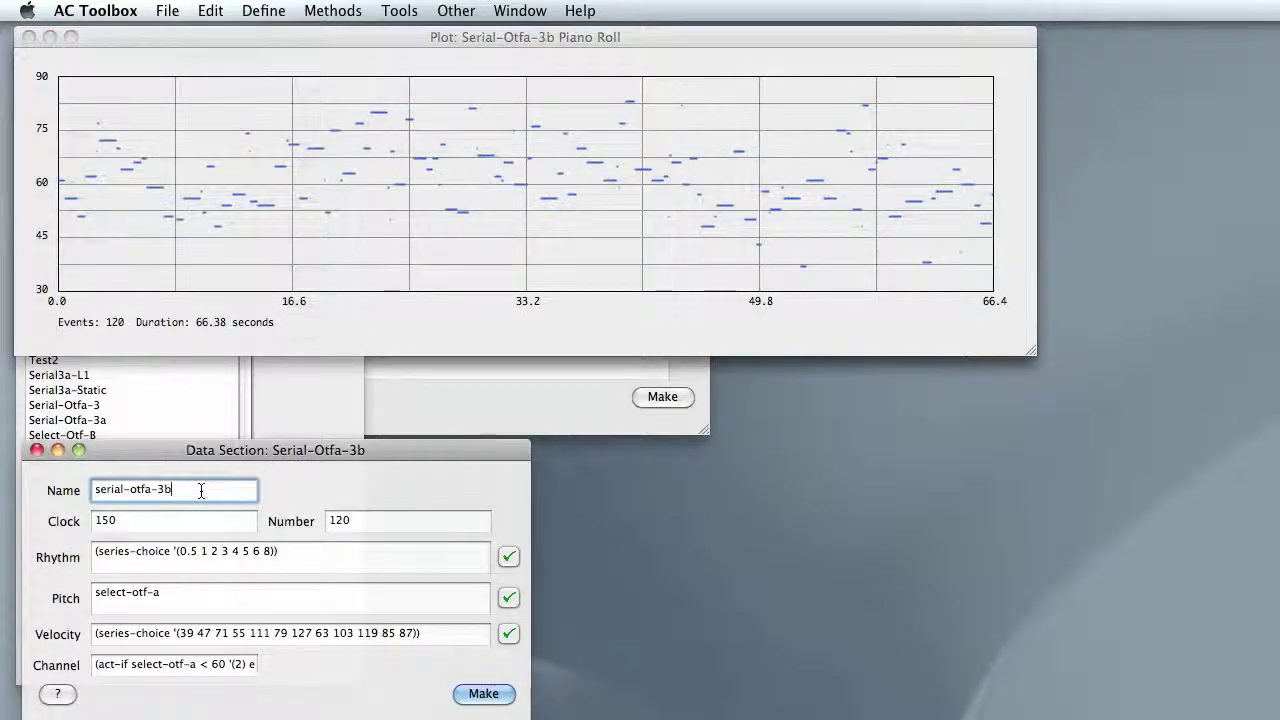
{"action": "left_click", "coordinate": [483, 694]}
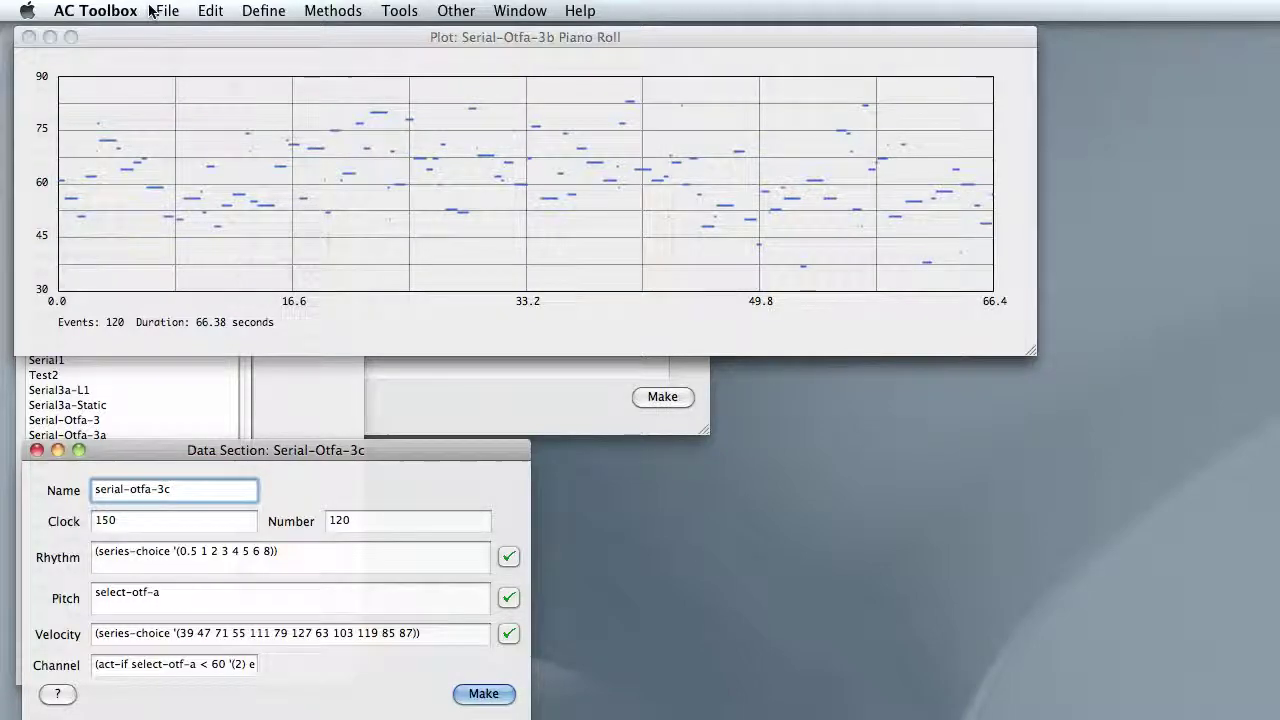
{"action": "left_click_drag", "start_coordinate": [150, 40], "coordinate": [121, 444]}
{"action": "left_click", "coordinate": [166, 122]}
{"action": "left_click", "coordinate": [308, 163]}
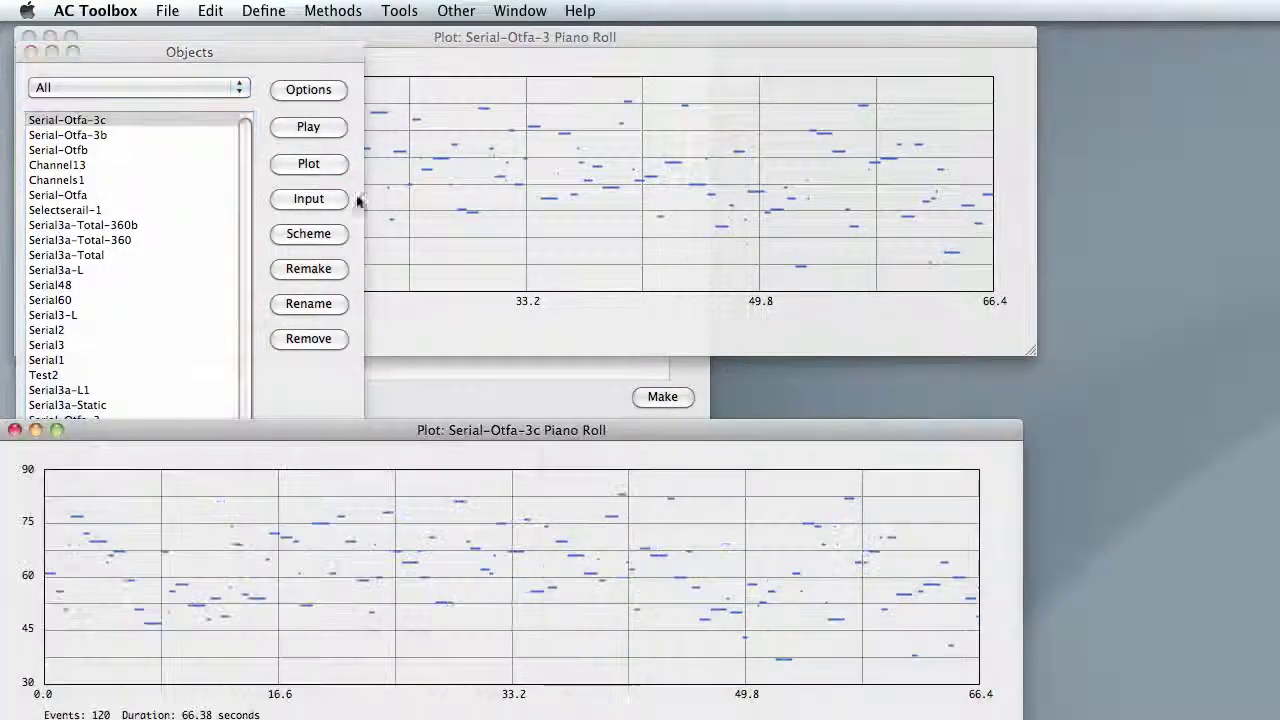
Compare the Serial-Otfa-3c piano roll with the Serial-Otfa-3 plot by placing it underneath, and close both plots
{"action": "left_click_drag", "start_coordinate": [513, 437], "coordinate": [513, 364]}
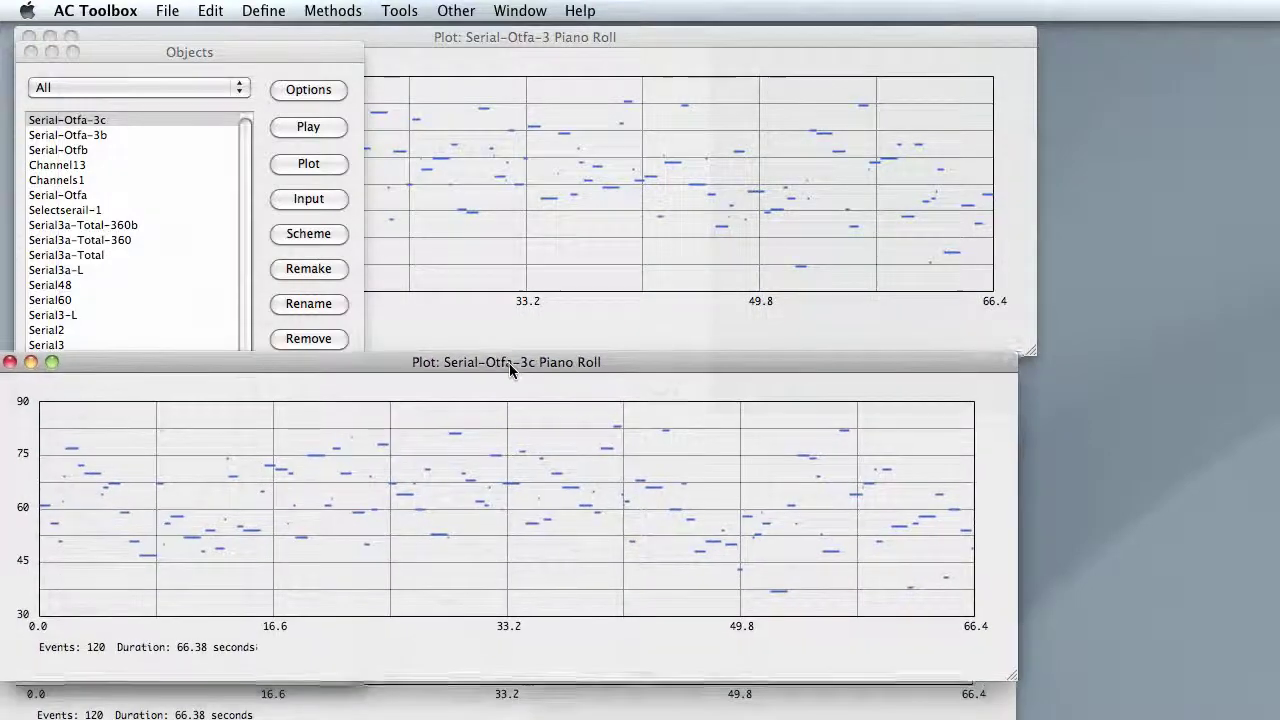
{"action": "left_click", "coordinate": [546, 200]}
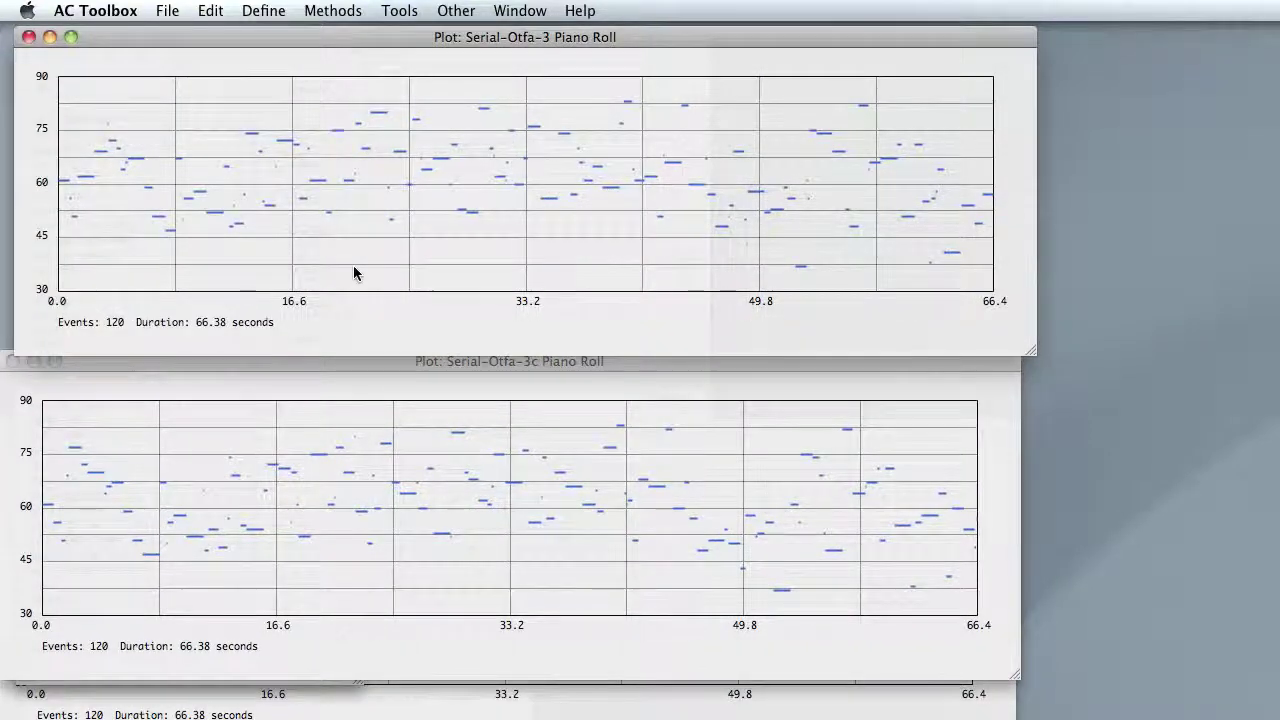
{"action": "left_click", "coordinate": [28, 37]}
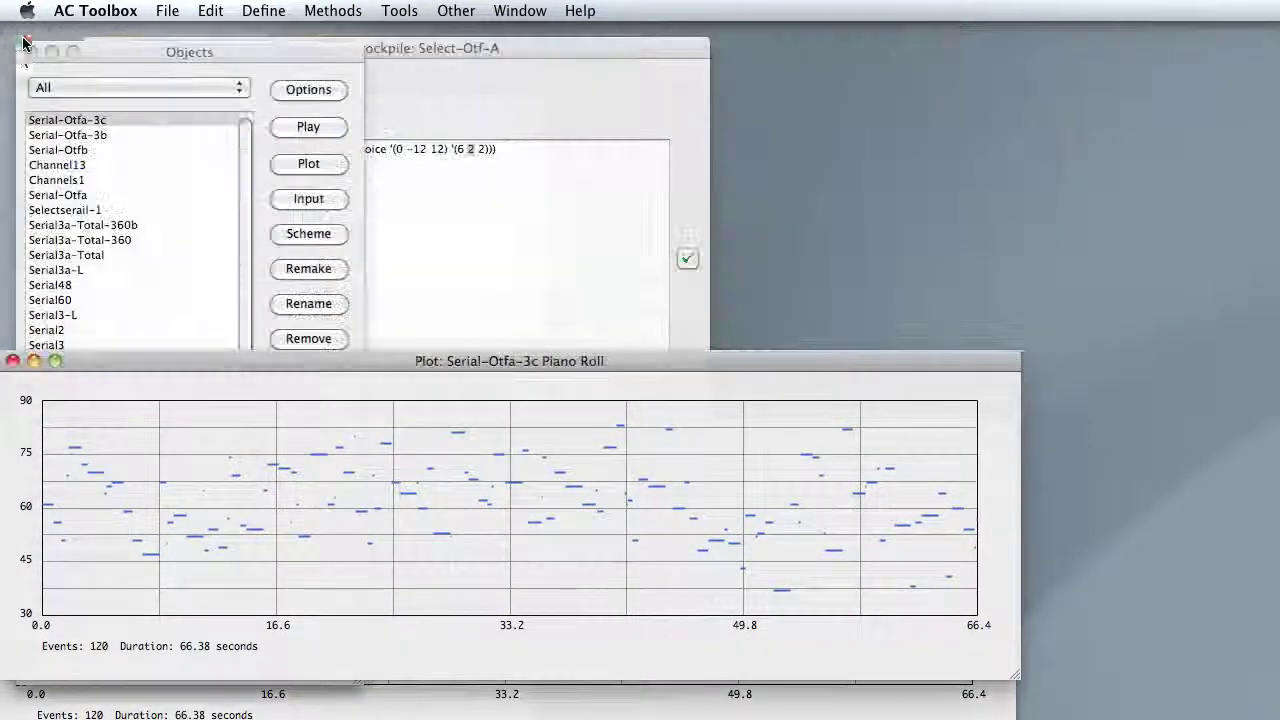
{"action": "left_click", "coordinate": [10, 361]}
{"action": "left_click", "coordinate": [451, 543]}
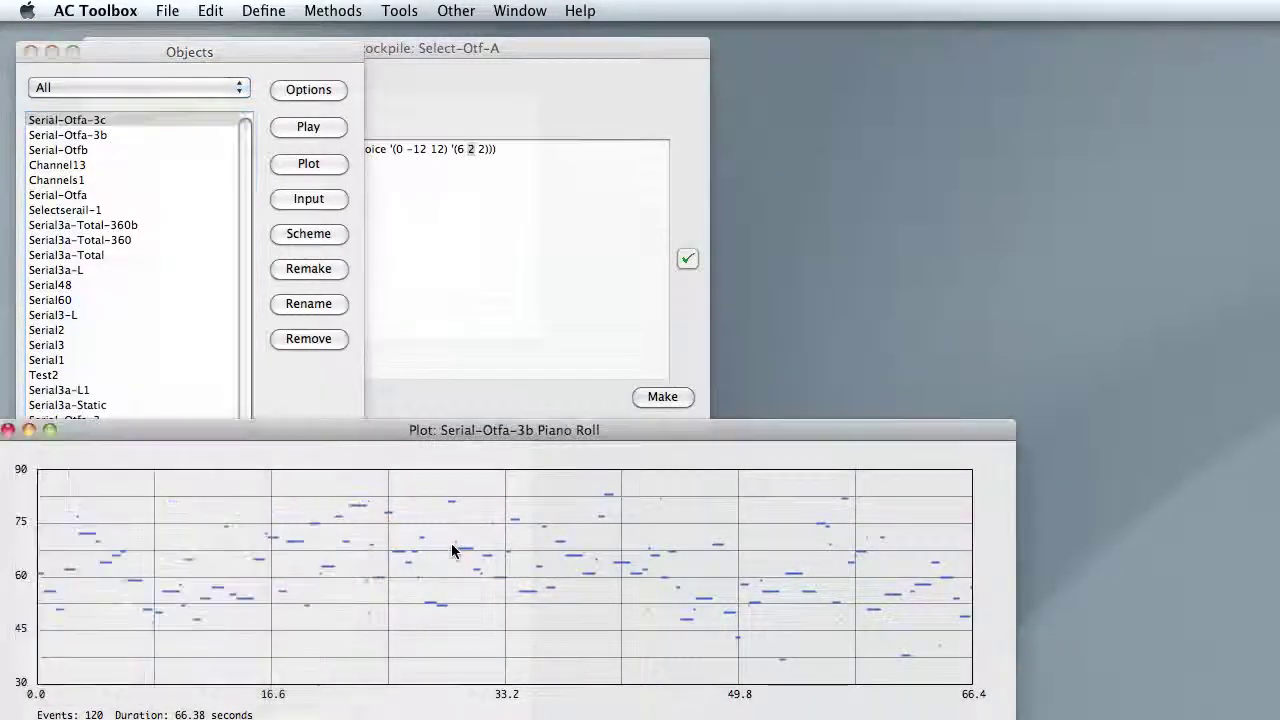